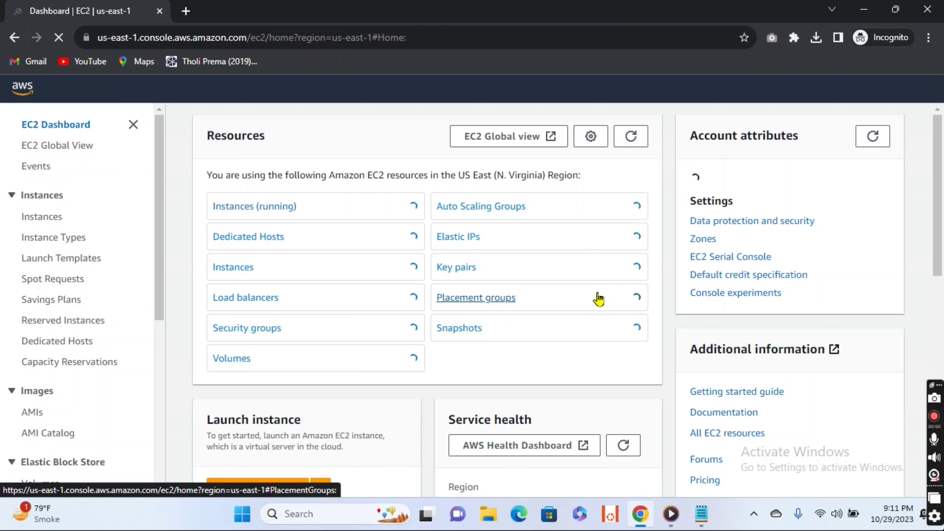
Step: Check the EC2 instances list, then open and refresh the list of AMIs owned by the account
{"action": "left_click", "coordinate": [50, 227]}
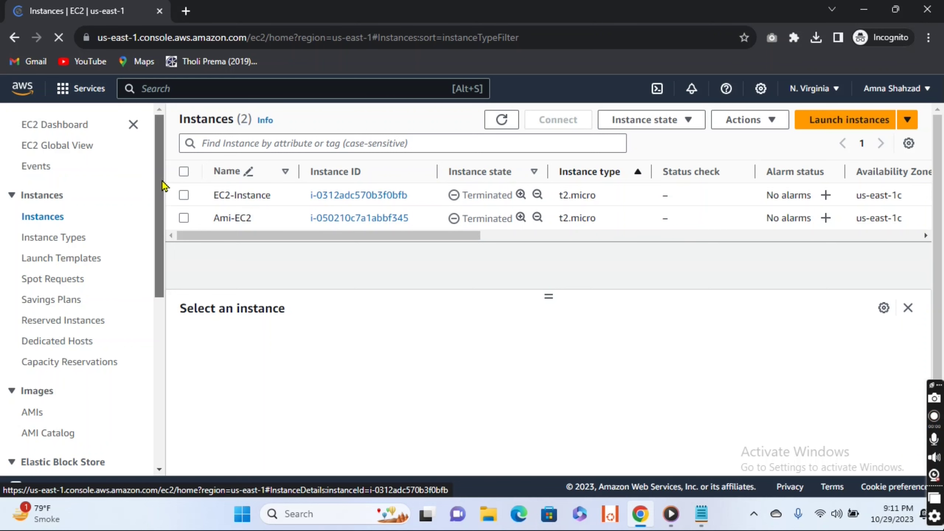
{"action": "left_click_drag", "start_coordinate": [163, 180], "coordinate": [162, 258]}
{"action": "left_click", "coordinate": [32, 257]}
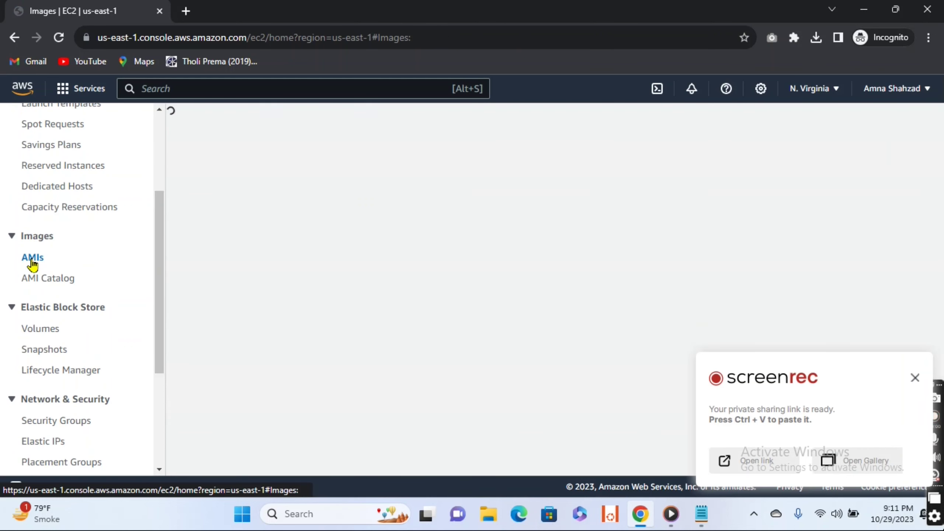
{"action": "left_click", "coordinate": [915, 378]}
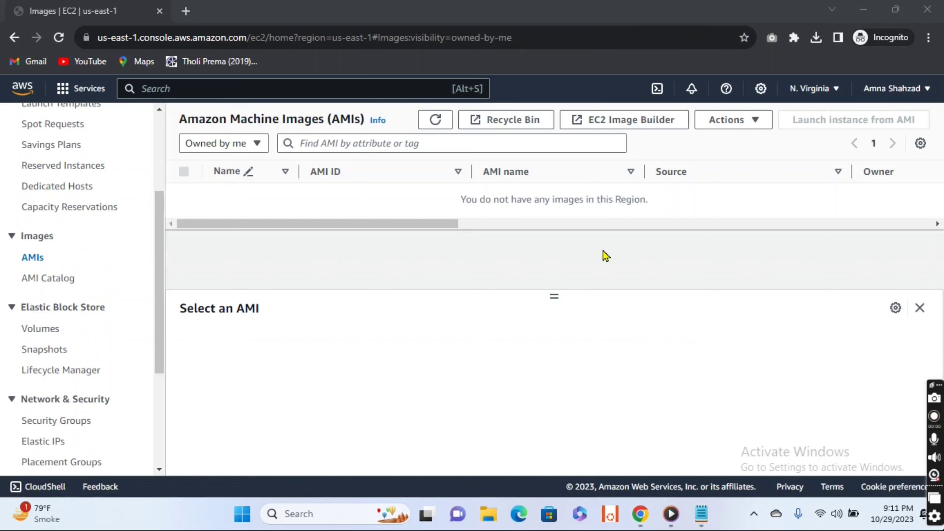
{"action": "left_click", "coordinate": [439, 121]}
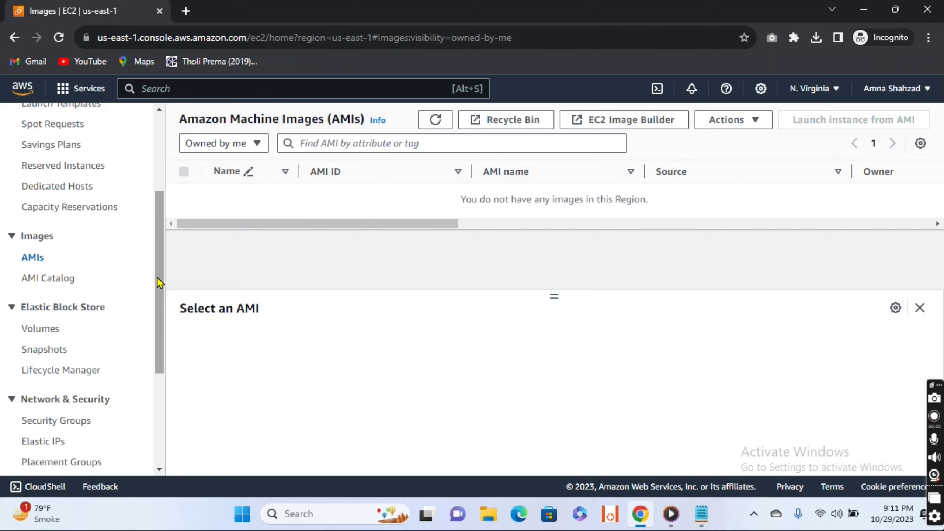
Step: Select the existing 35 GiB snapshot in Elastic Block Store and start creating an image from it
{"action": "left_click_drag", "start_coordinate": [159, 282], "coordinate": [159, 301]}
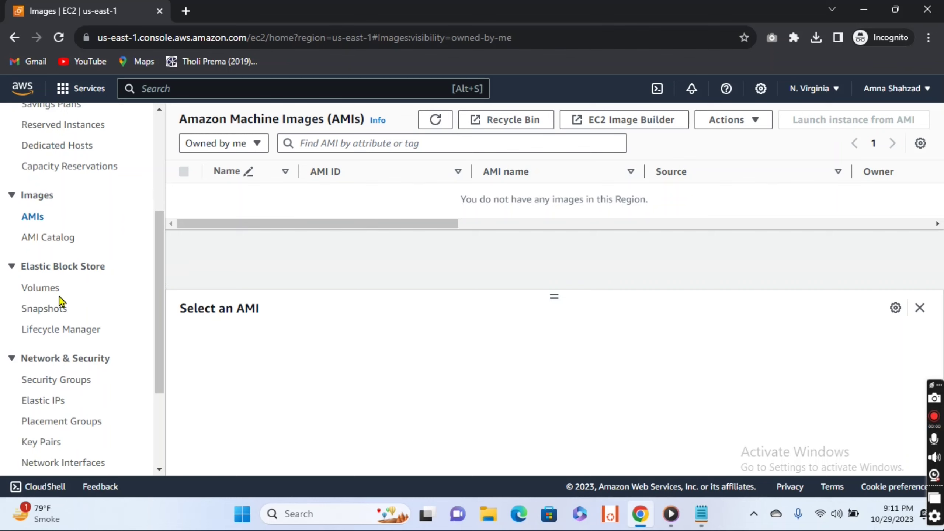
{"action": "left_click", "coordinate": [32, 312]}
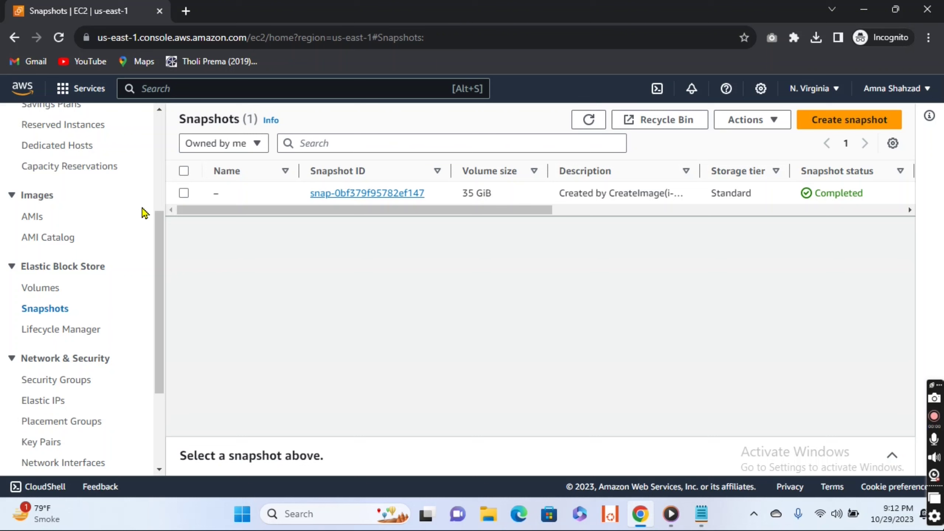
{"action": "left_click", "coordinate": [184, 193]}
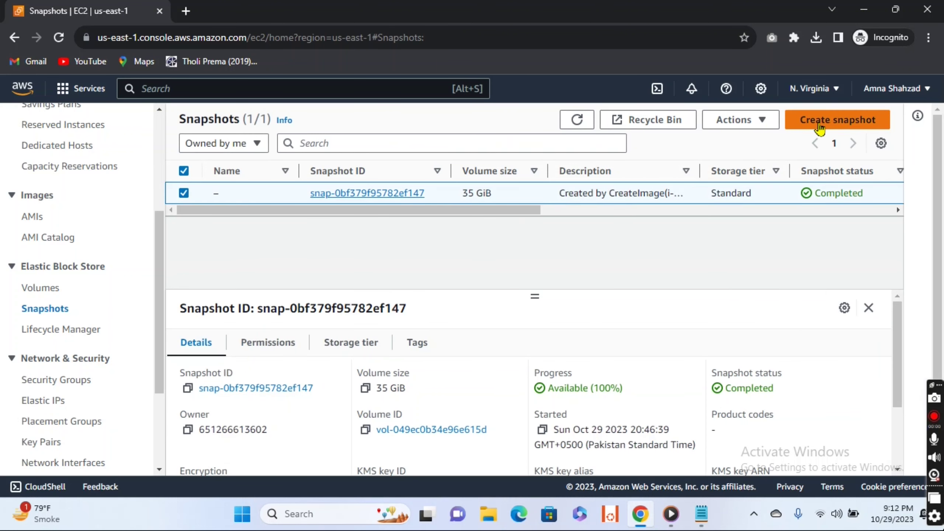
{"action": "left_click", "coordinate": [761, 121]}
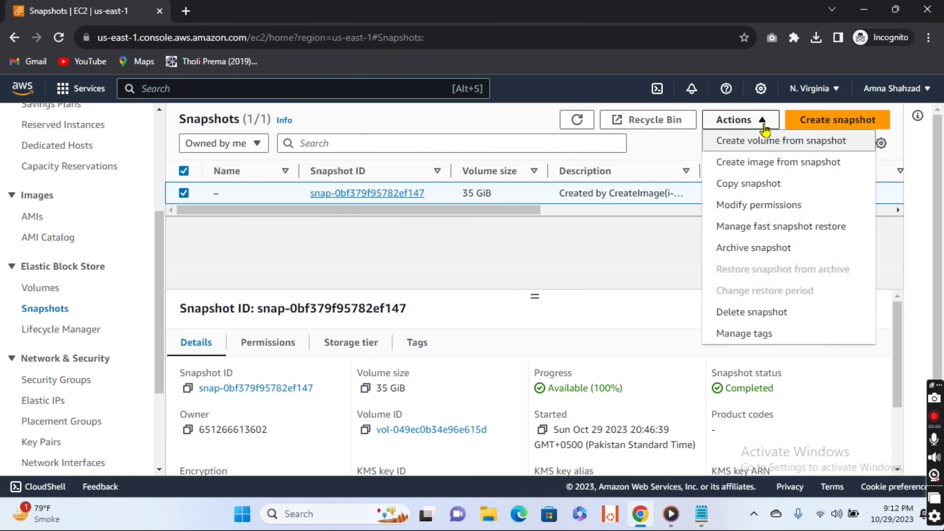
{"action": "left_click", "coordinate": [768, 165]}
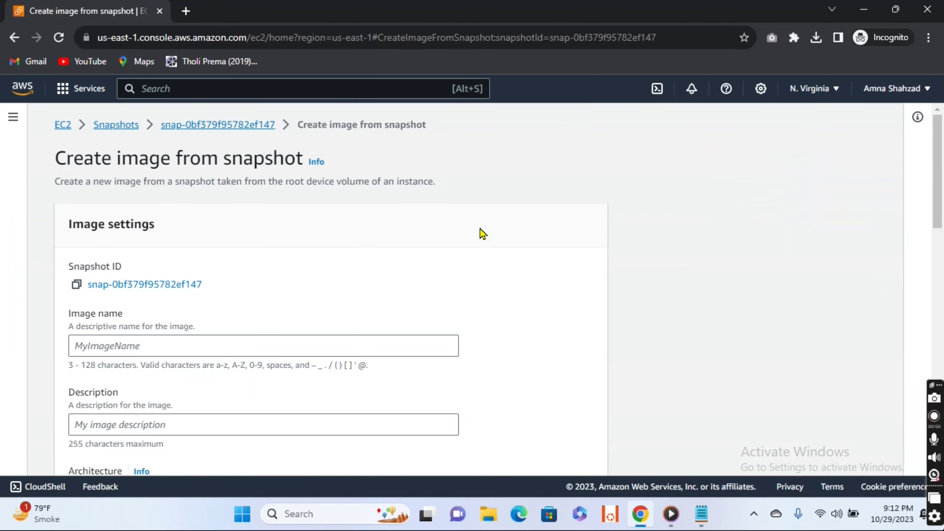
Step: Name the image S.S-Image and give it the description "Image Recover From S.S"
{"action": "scroll", "coordinate": [482, 234], "scroll_direction": "down", "scroll_amount": 3}
{"action": "left_click", "coordinate": [230, 191]}
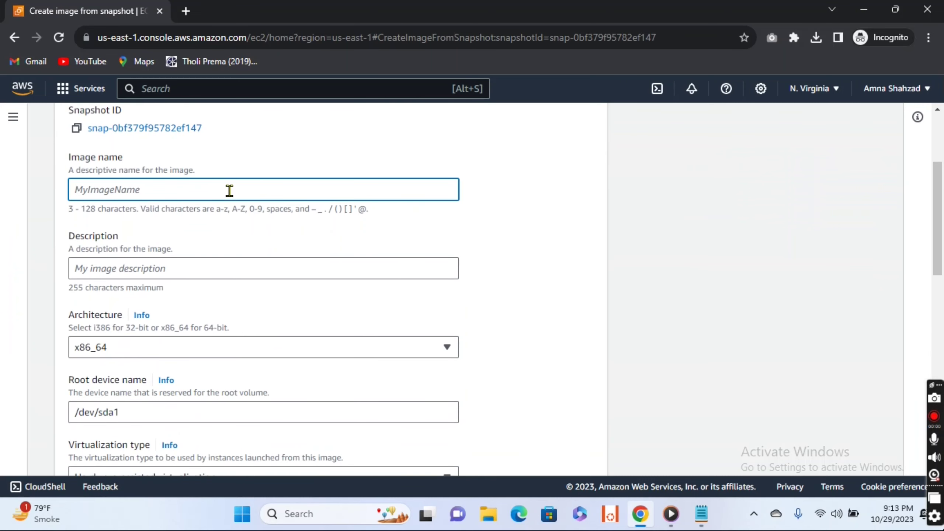
{"action": "type", "text": "S.S-Image"}
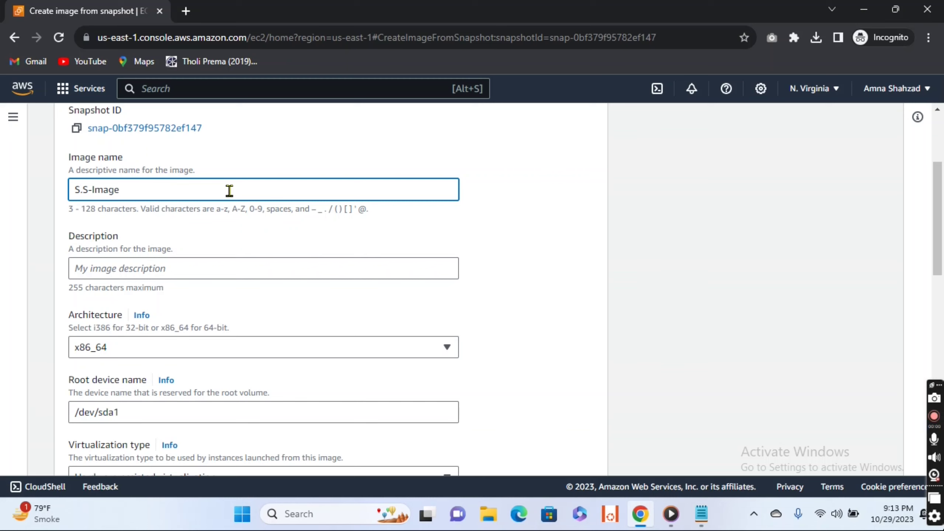
{"action": "left_click", "coordinate": [155, 270]}
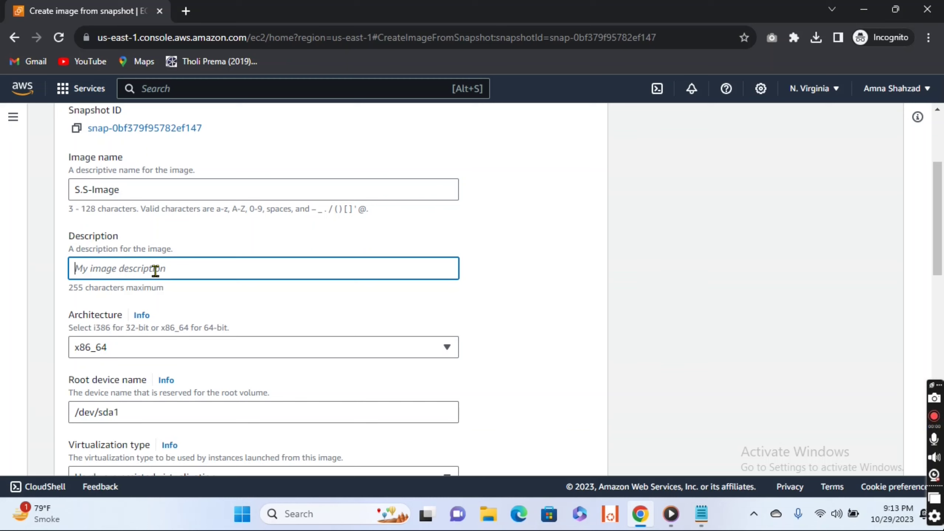
{"action": "type", "text": "Image Recover From S.S"}
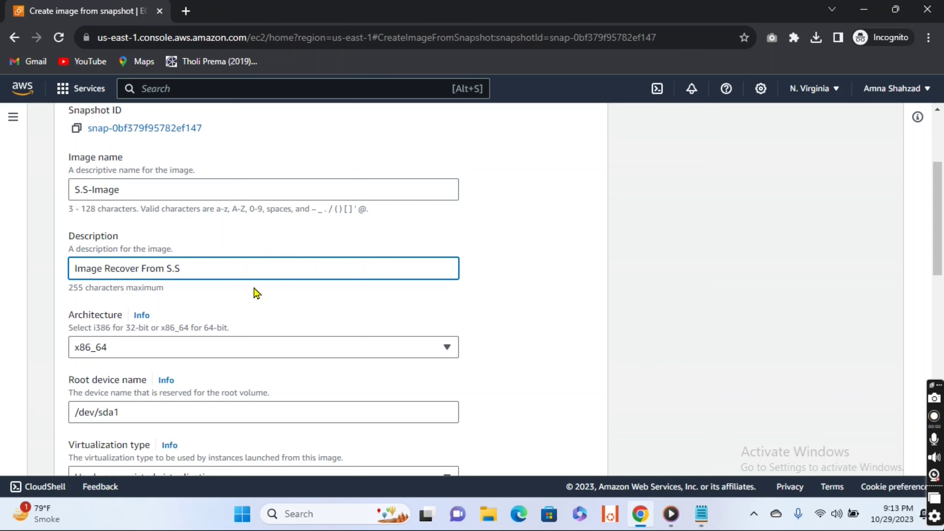
Step: Create the image with the default architecture, virtualization, boot mode and volume settings, and dismiss the notification
{"action": "scroll", "coordinate": [253, 291], "scroll_direction": "down", "scroll_amount": 5}
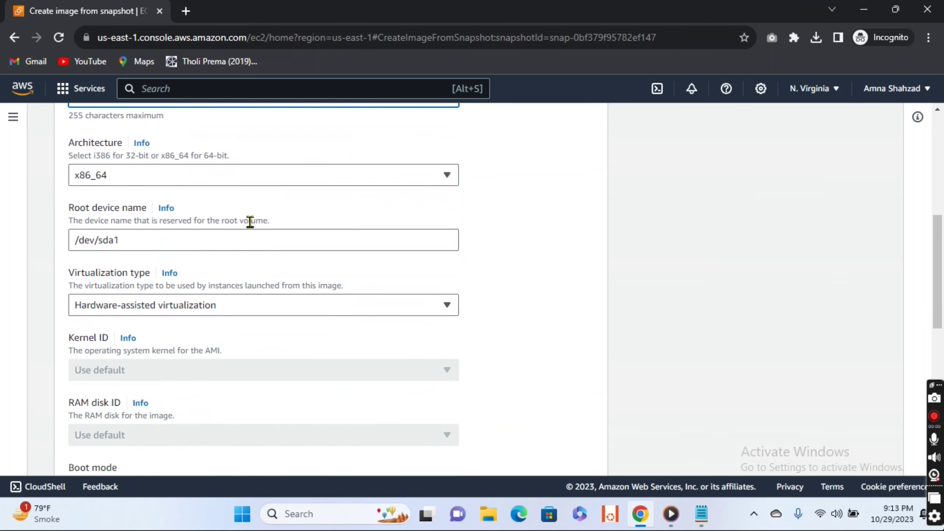
{"action": "scroll", "coordinate": [249, 223], "scroll_direction": "down", "scroll_amount": 4}
{"action": "scroll", "coordinate": [253, 228], "scroll_direction": "down", "scroll_amount": 6}
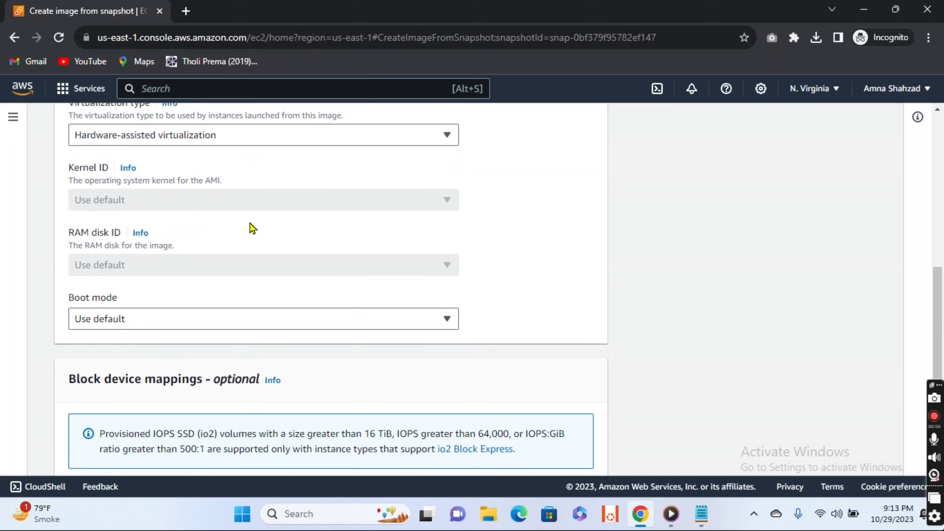
{"action": "scroll", "coordinate": [252, 227], "scroll_direction": "down", "scroll_amount": 3}
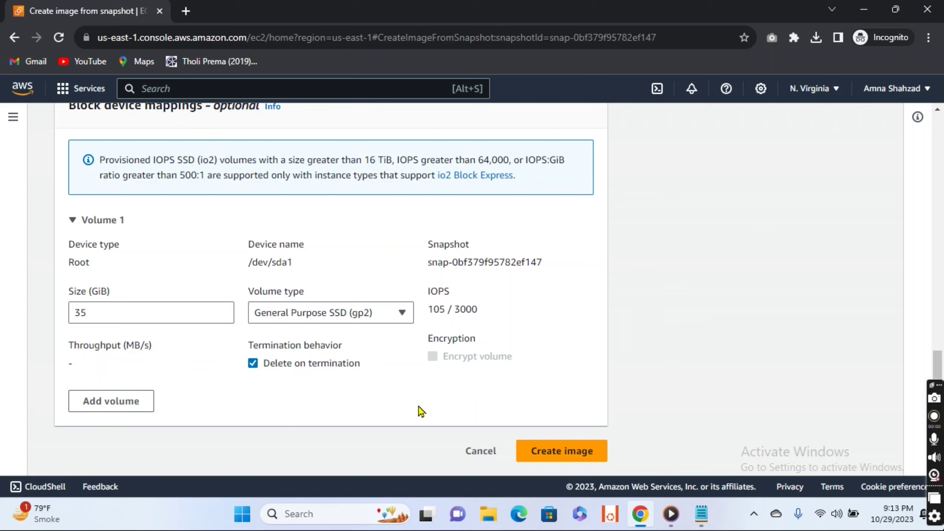
{"action": "left_click", "coordinate": [555, 451]}
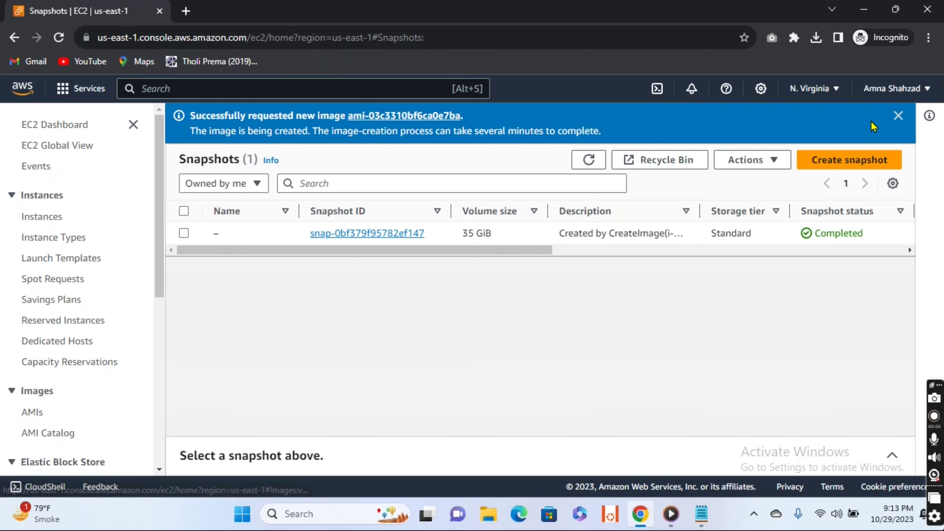
{"action": "left_click", "coordinate": [897, 116]}
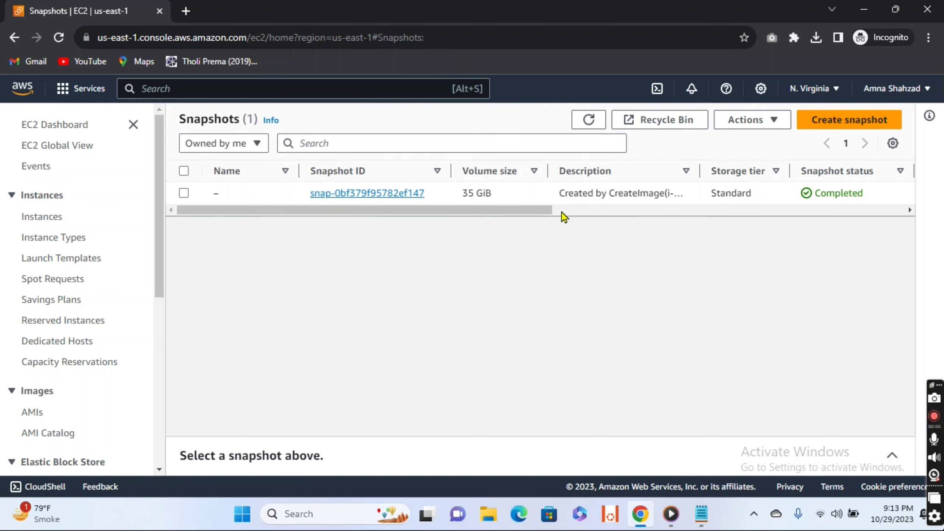
Step: Refresh the snapshots list and look through the snapshot's columns
{"action": "left_click", "coordinate": [585, 122]}
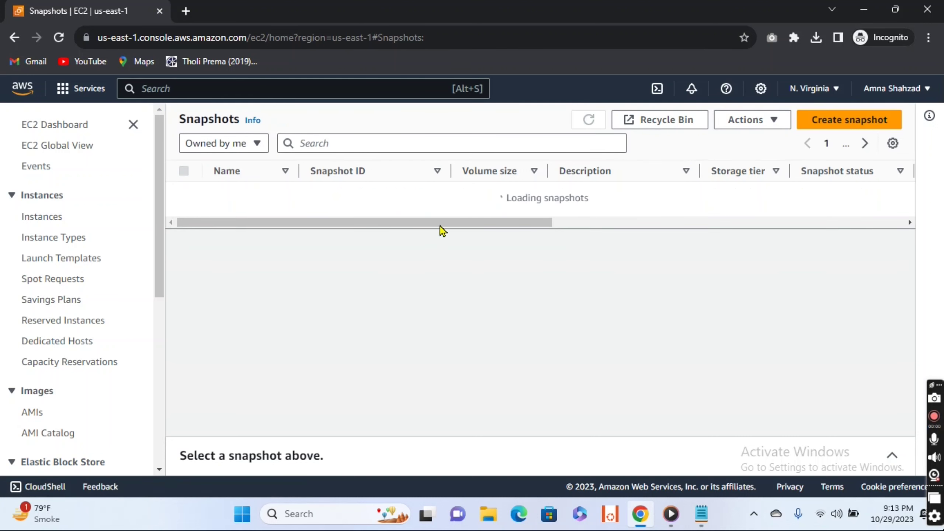
{"action": "left_click_drag", "start_coordinate": [372, 212], "coordinate": [455, 211]}
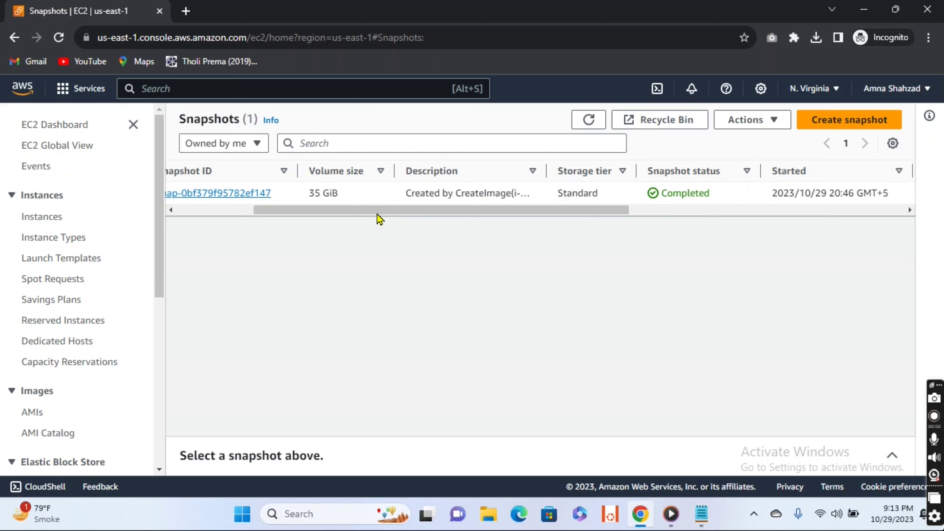
{"action": "left_click_drag", "start_coordinate": [377, 214], "coordinate": [158, 275]}
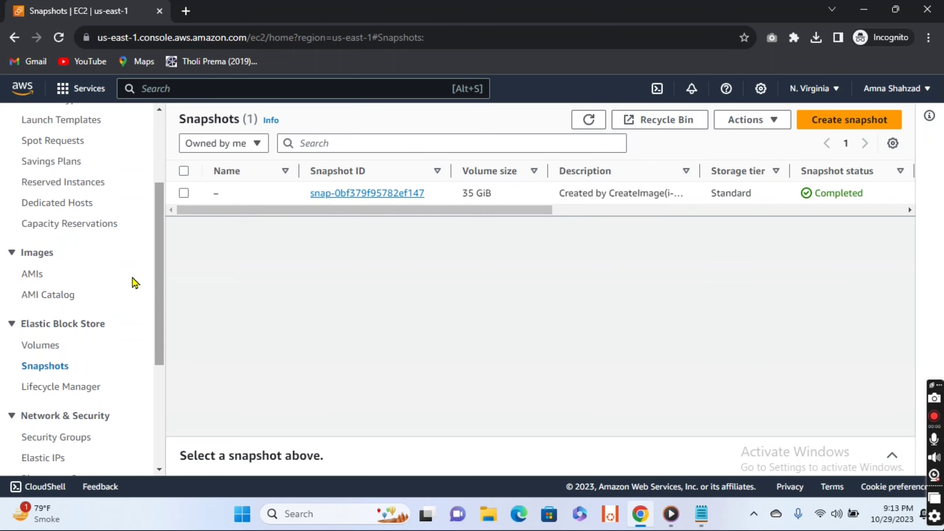
Step: Open the AMIs list, examine the columns of the S.S-Image entry and refresh the list
{"action": "left_click", "coordinate": [33, 274]}
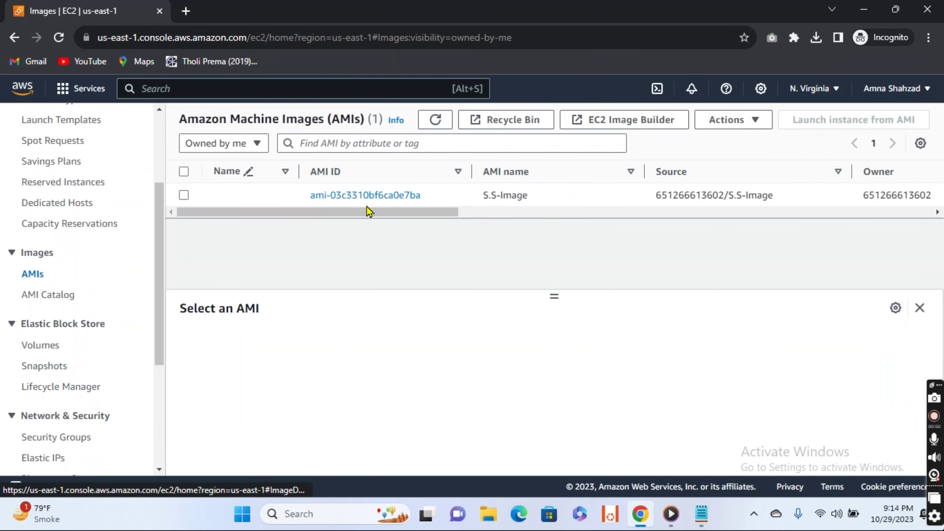
{"action": "left_click_drag", "start_coordinate": [352, 215], "coordinate": [597, 214]}
{"action": "left_click_drag", "start_coordinate": [539, 215], "coordinate": [255, 236]}
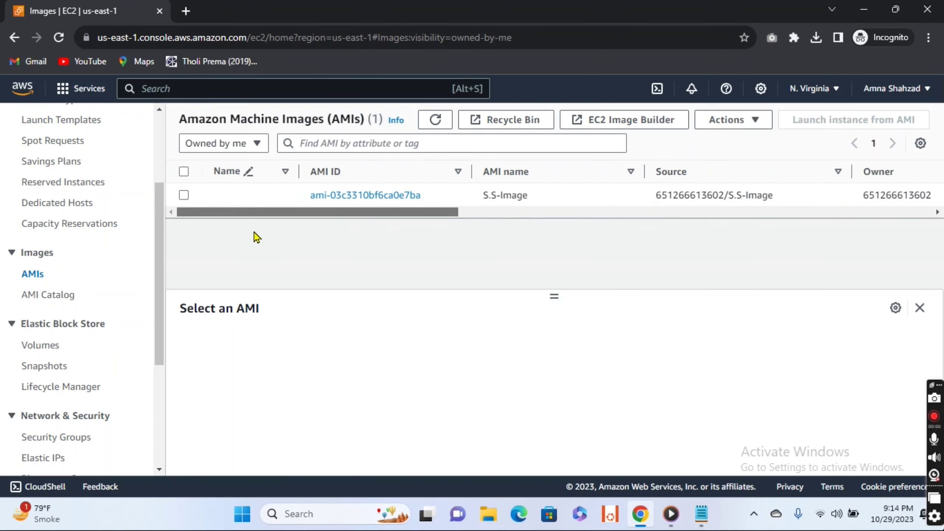
{"action": "left_click", "coordinate": [428, 125]}
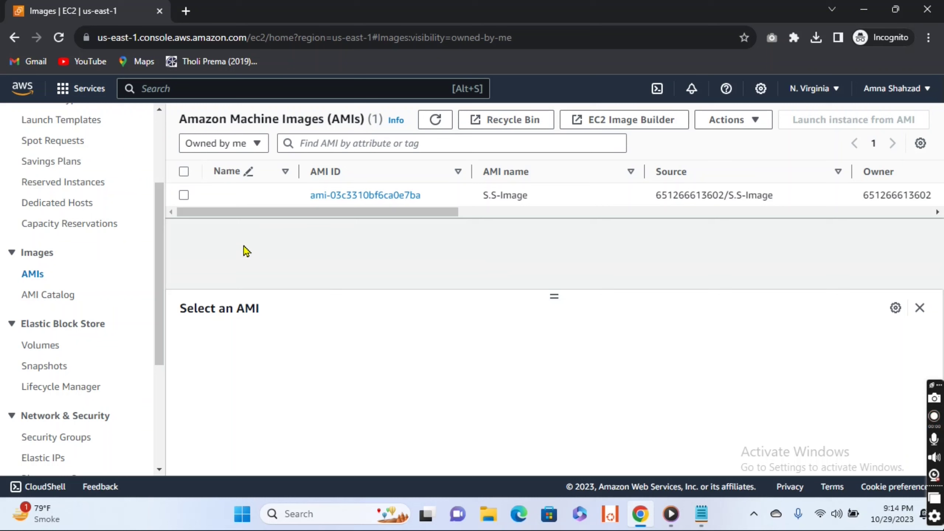
Step: Start launching an instance from the S.S-Image AMI and name the instance S.S
{"action": "left_click", "coordinate": [183, 195]}
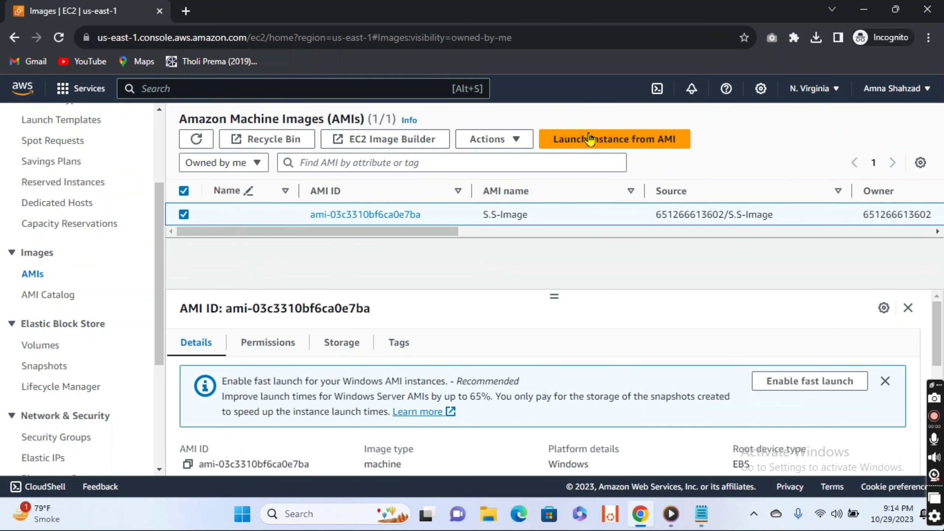
{"action": "left_click", "coordinate": [620, 143]}
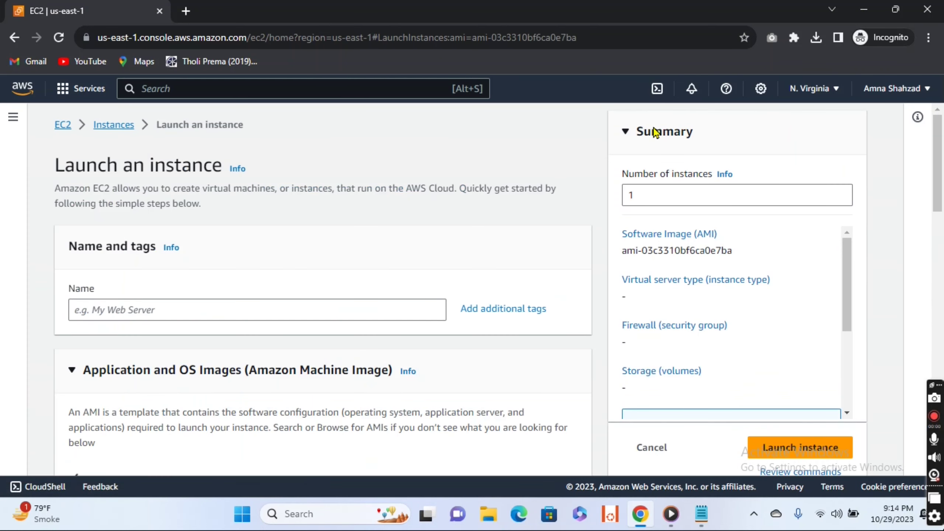
{"action": "left_click", "coordinate": [245, 314]}
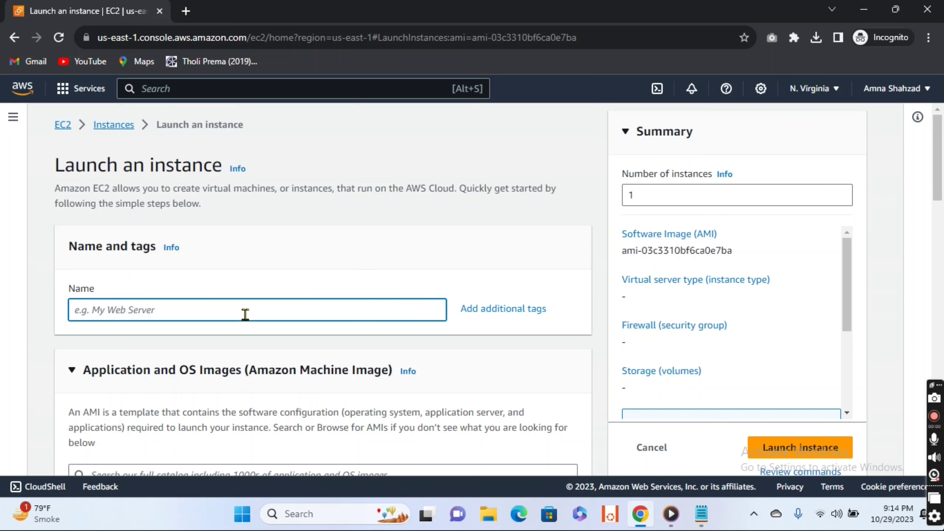
{"action": "type", "text": "S"}
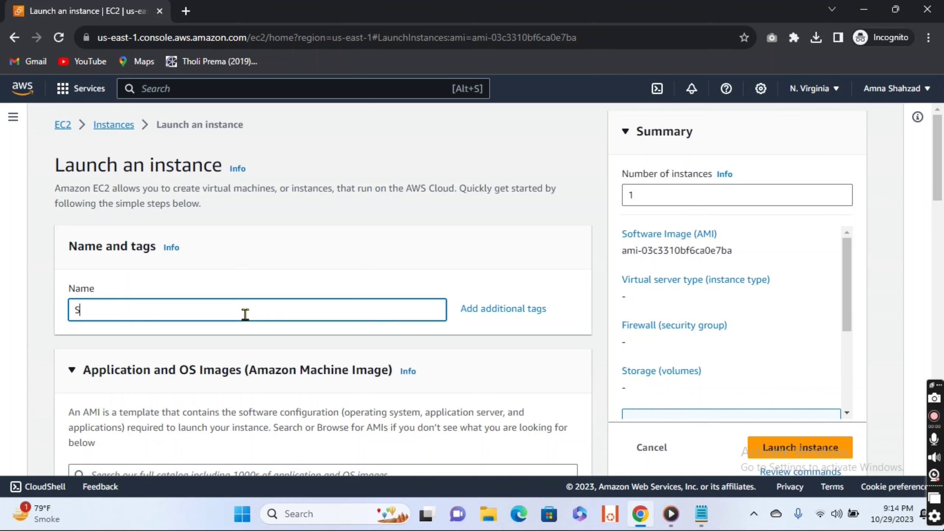
{"action": "type", "text": ".S"}
Step: Review the instance's AMI and instance type, and choose EC2-Keypair as its login key pair
{"action": "scroll", "coordinate": [323, 287], "scroll_direction": "down", "scroll_amount": 4}
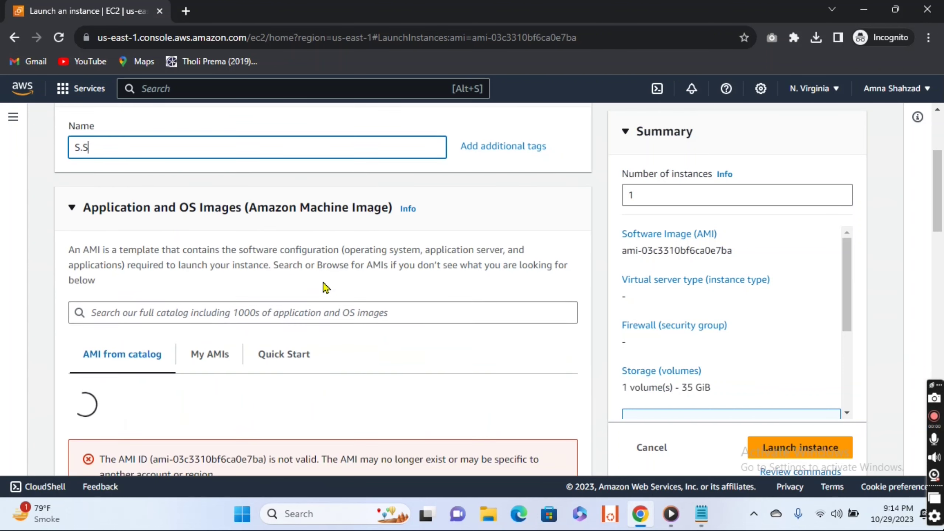
{"action": "scroll", "coordinate": [325, 287], "scroll_direction": "down", "scroll_amount": 3}
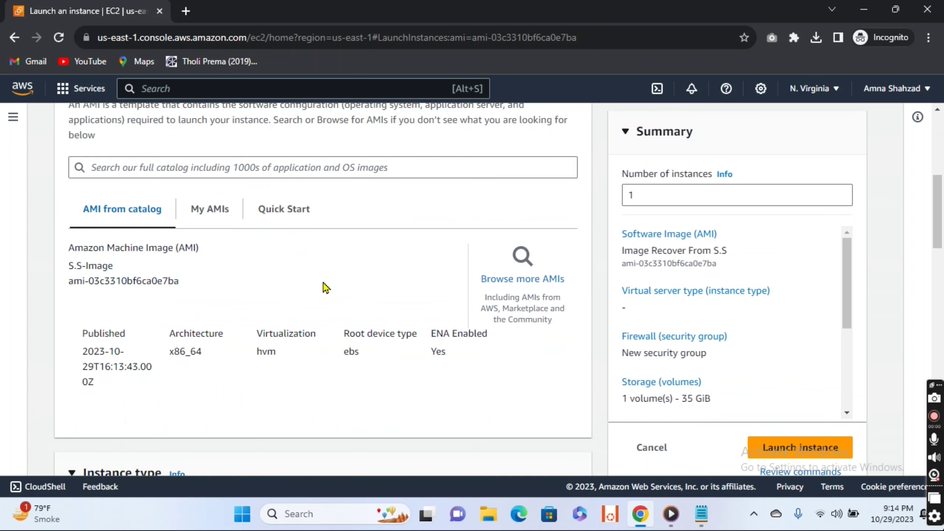
{"action": "scroll", "coordinate": [325, 287], "scroll_direction": "down", "scroll_amount": 10}
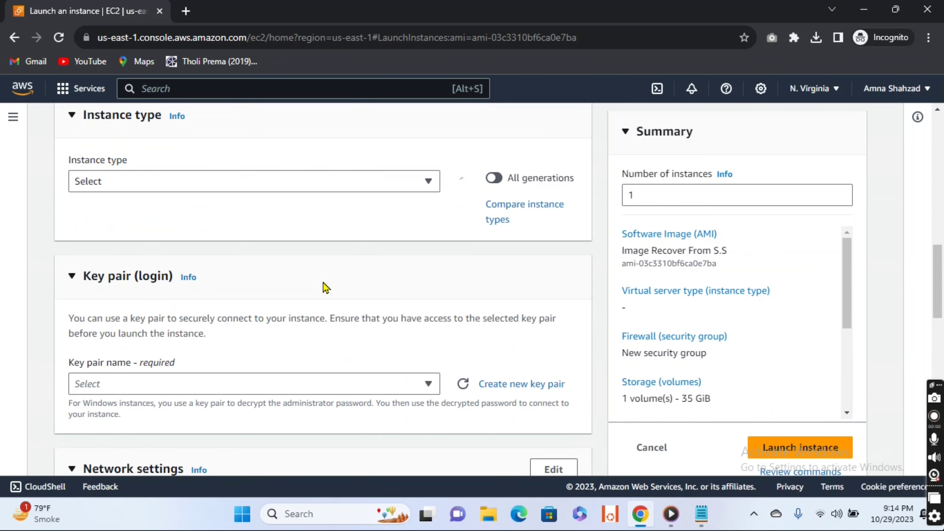
{"action": "scroll", "coordinate": [324, 287], "scroll_direction": "up", "scroll_amount": 5}
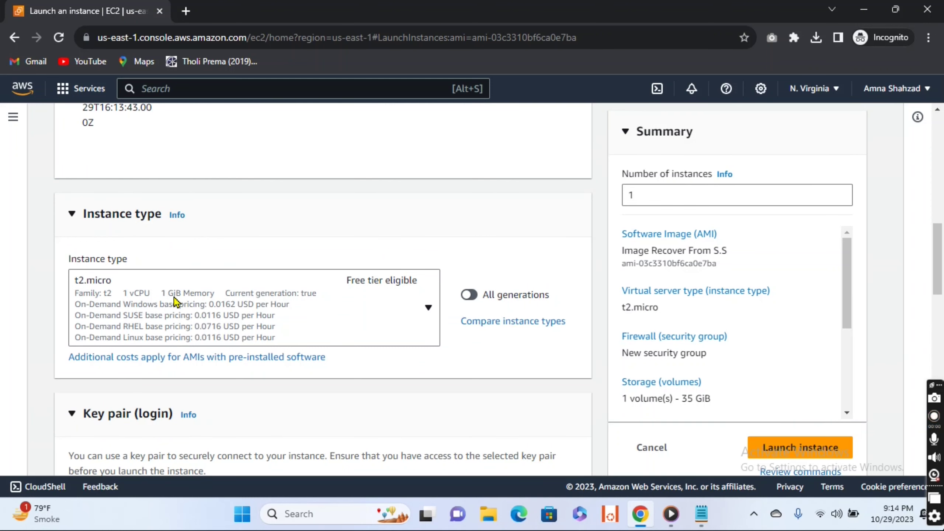
{"action": "scroll", "coordinate": [175, 301], "scroll_direction": "down", "scroll_amount": 6}
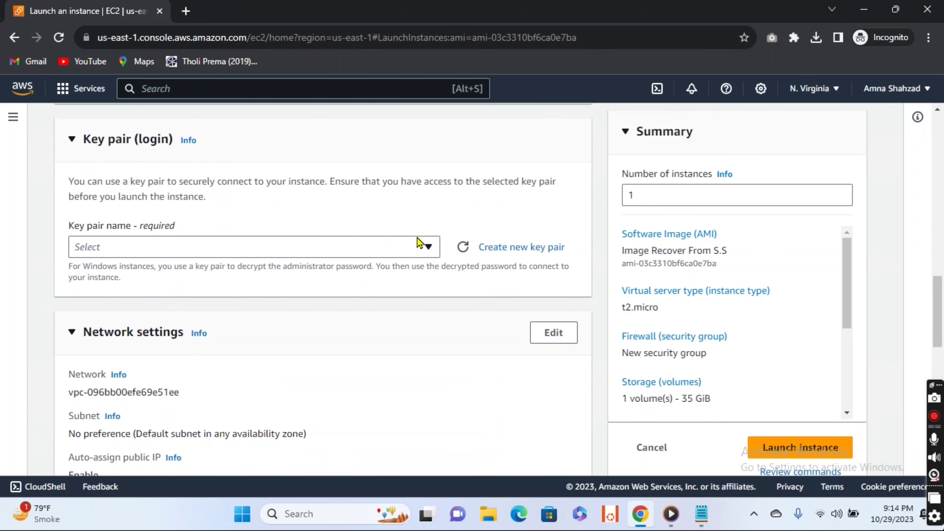
{"action": "left_click", "coordinate": [427, 247]}
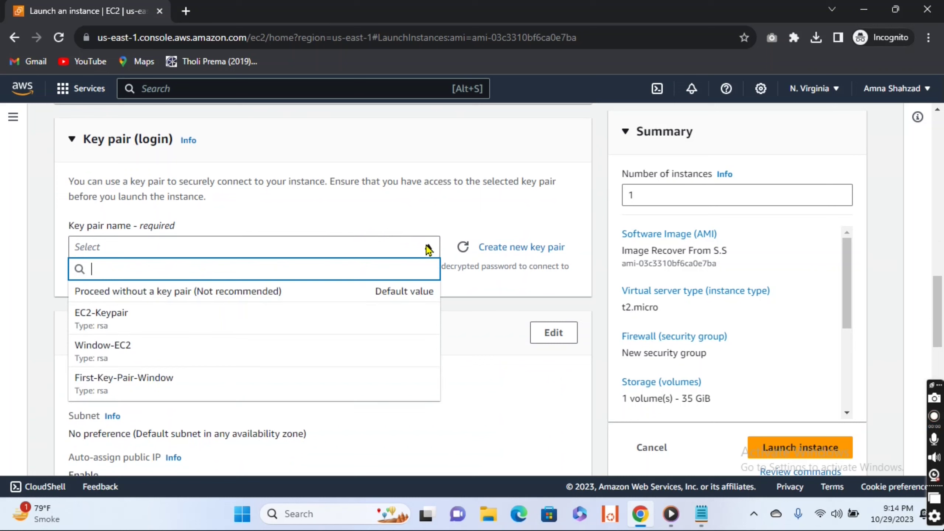
{"action": "left_click", "coordinate": [215, 316]}
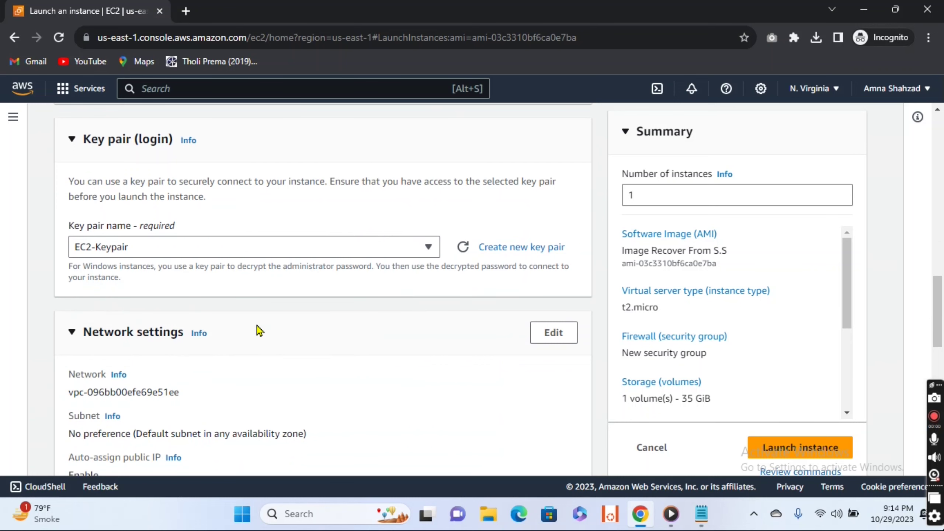
Step: Assign the existing security group MyFirst-SG to the new instance in the network settings
{"action": "scroll", "coordinate": [259, 331], "scroll_direction": "down", "scroll_amount": 7}
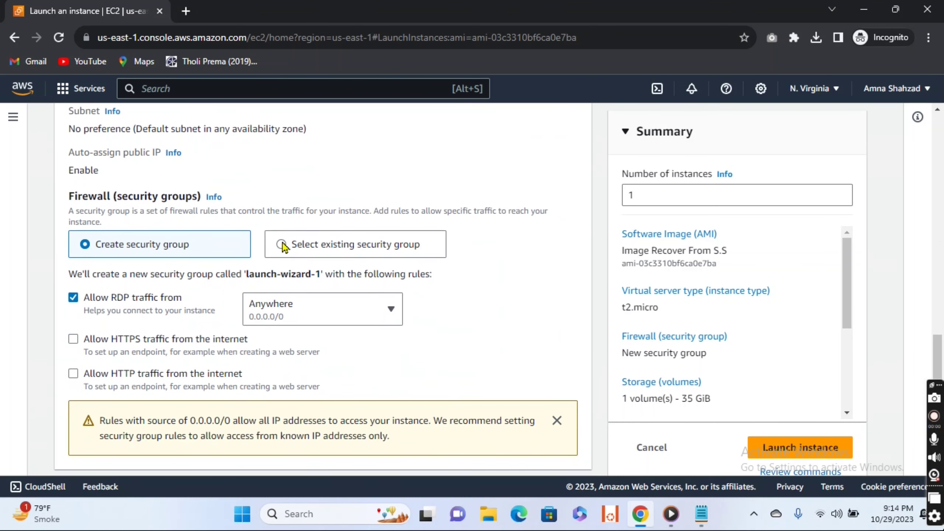
{"action": "left_click", "coordinate": [284, 245]}
{"action": "scroll", "coordinate": [416, 309], "scroll_direction": "down", "scroll_amount": 3}
{"action": "left_click", "coordinate": [429, 175]}
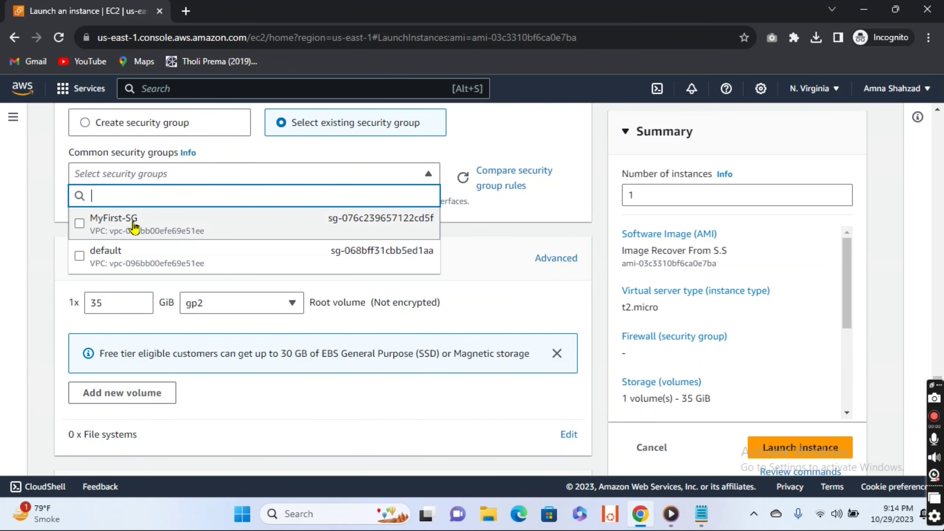
{"action": "left_click", "coordinate": [184, 227]}
{"action": "left_click", "coordinate": [373, 344]}
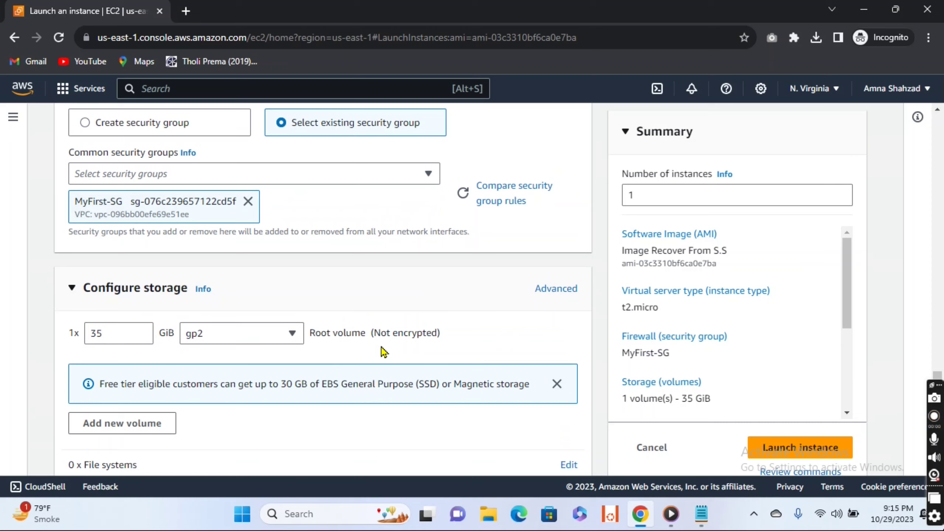
Step: Launch the instance, then open the instances list and refresh it
{"action": "scroll", "coordinate": [384, 352], "scroll_direction": "down", "scroll_amount": 2}
{"action": "left_click", "coordinate": [812, 416]}
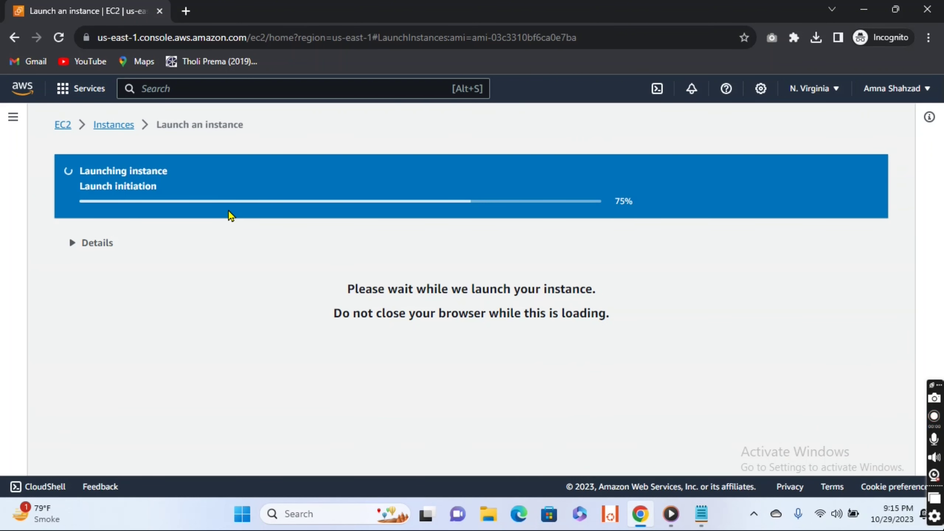
{"action": "left_click", "coordinate": [115, 125]}
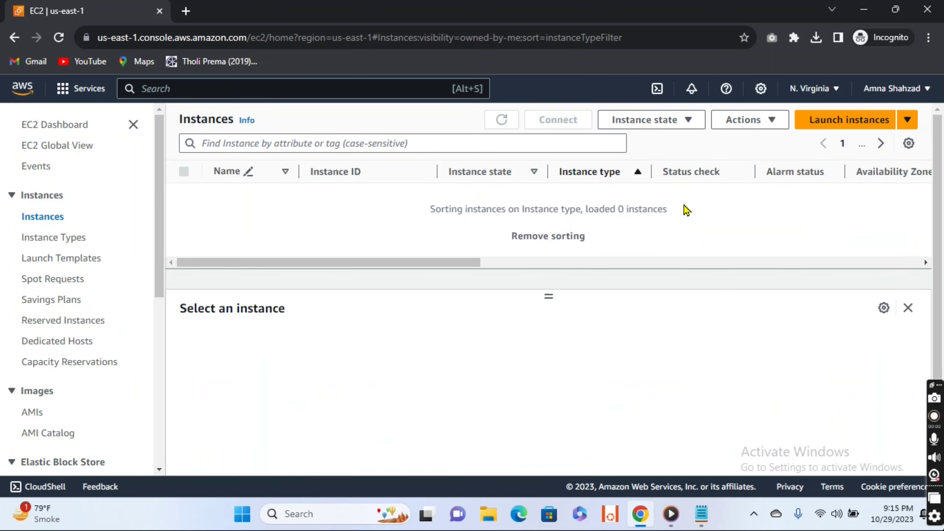
{"action": "left_click", "coordinate": [502, 120]}
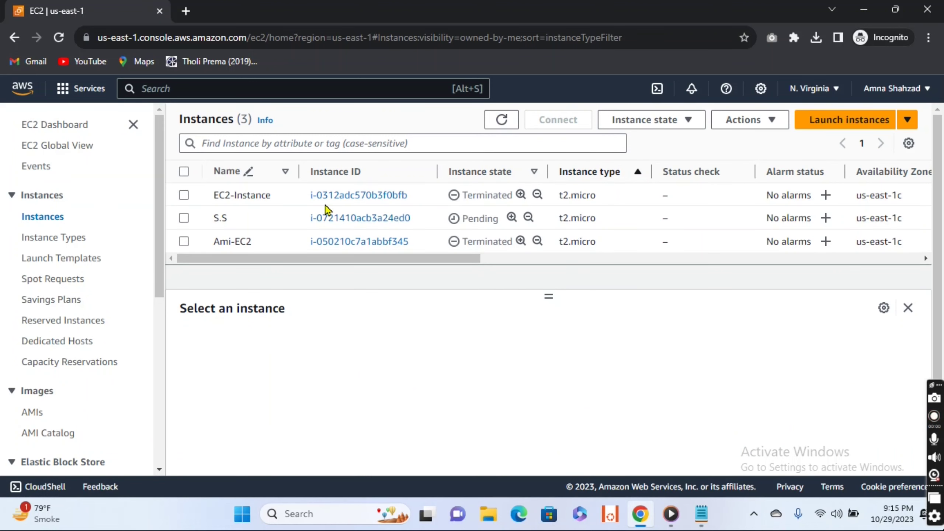
Step: Examine the S.S instance's row and refresh the instances list to check its state
{"action": "left_click_drag", "start_coordinate": [211, 219], "coordinate": [506, 223]}
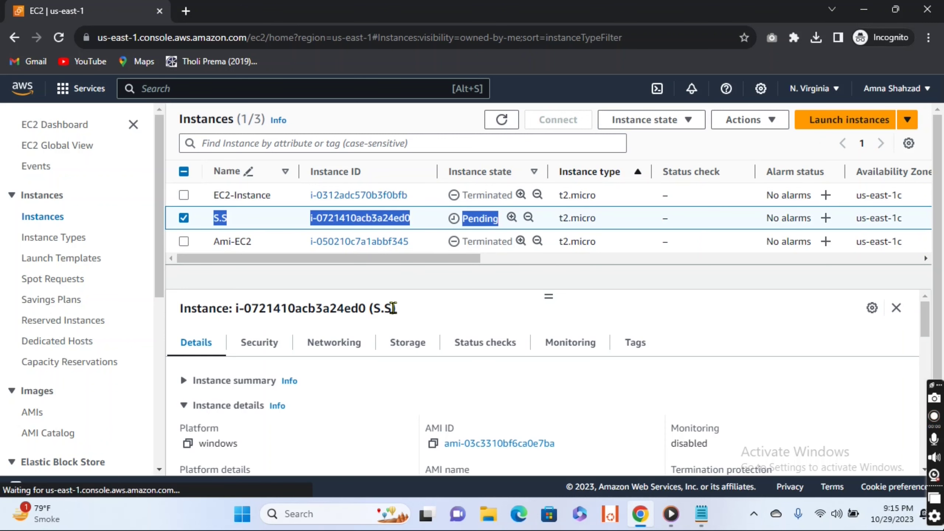
{"action": "left_click", "coordinate": [279, 282]}
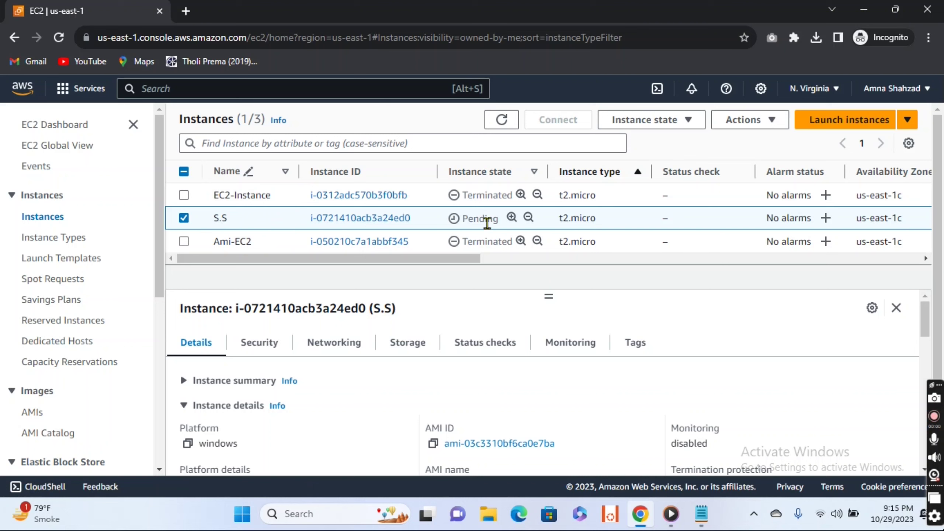
{"action": "left_click", "coordinate": [704, 515]}
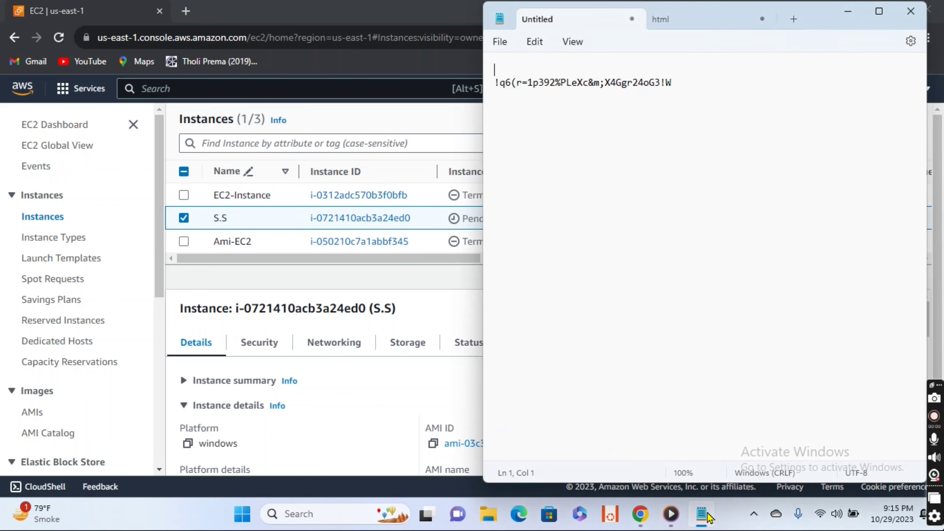
{"action": "left_click", "coordinate": [706, 515]}
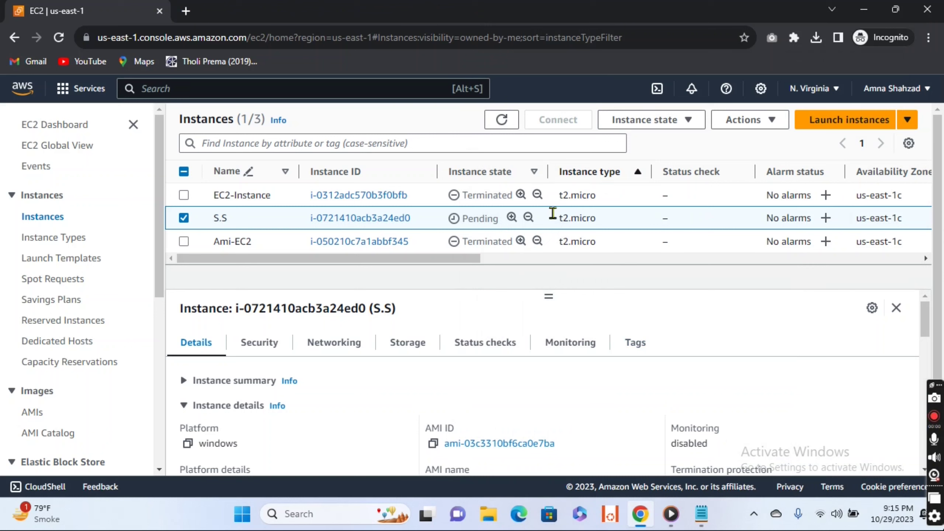
{"action": "left_click", "coordinate": [503, 123]}
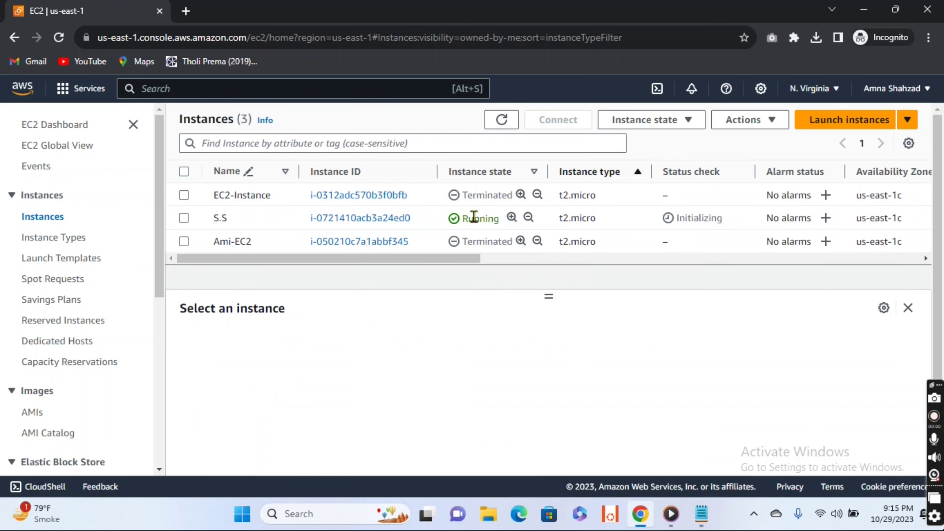
{"action": "left_click", "coordinate": [501, 123]}
Step: Copy the S.S instance's public IPv4 address from its summary into the Notepad note
{"action": "left_click", "coordinate": [183, 218]}
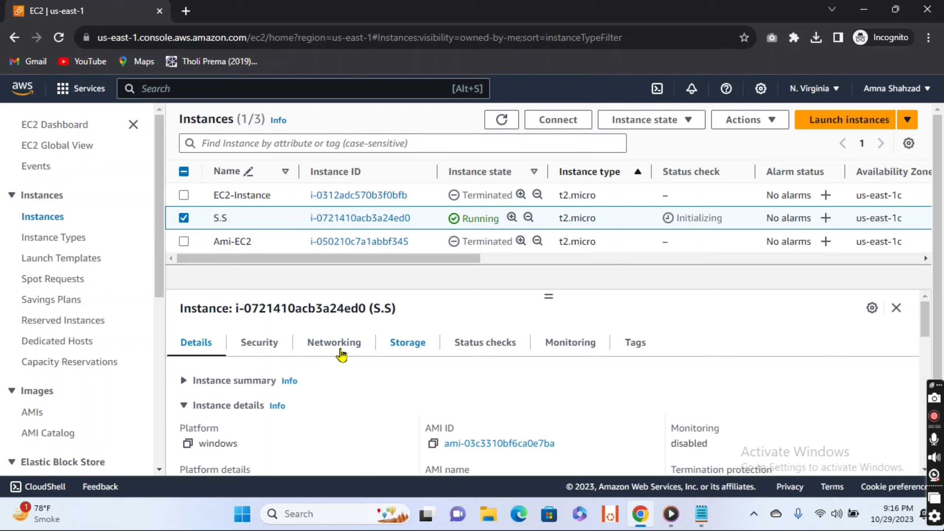
{"action": "left_click", "coordinate": [249, 381]}
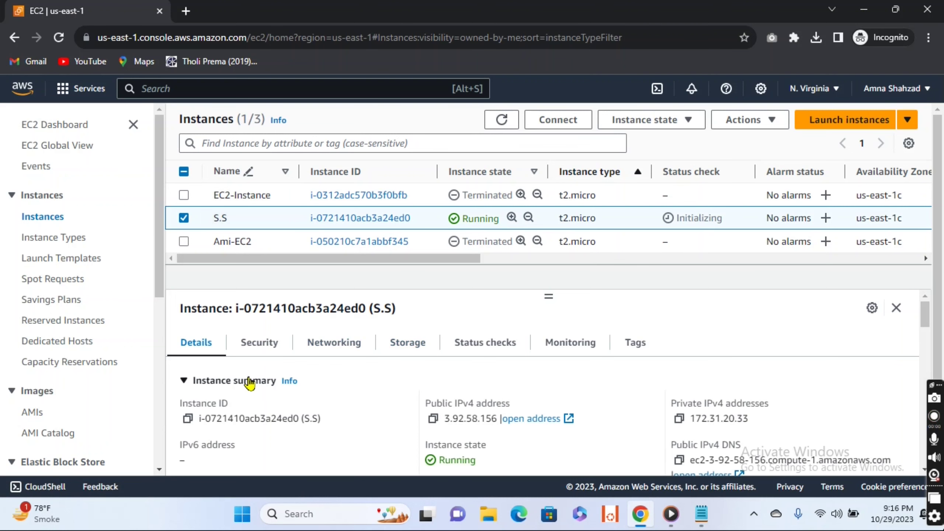
{"action": "left_click", "coordinate": [433, 419]}
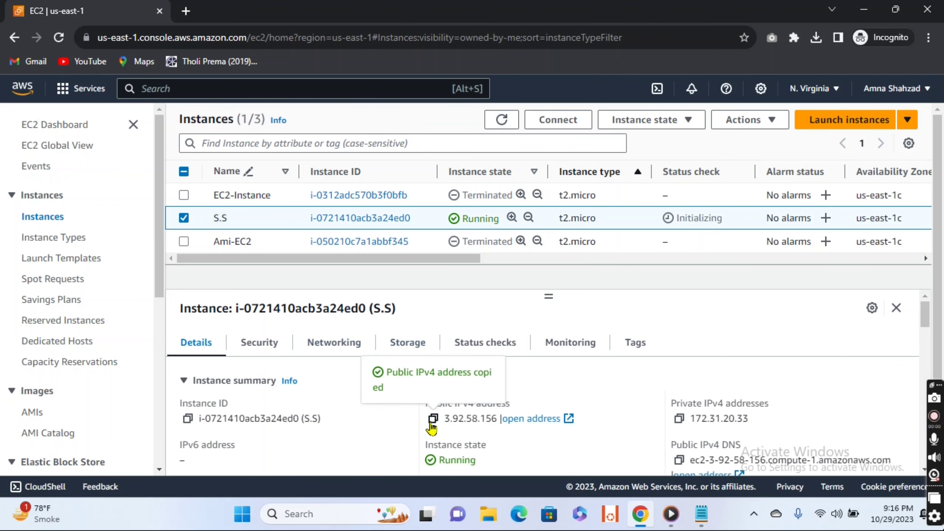
{"action": "left_click", "coordinate": [701, 513]}
{"action": "key", "text": "ctrl+v"}
{"action": "left_click", "coordinate": [848, 11]}
Step: Refresh the instances list repeatedly to follow the S.S instance's status check
{"action": "left_click", "coordinate": [502, 122]}
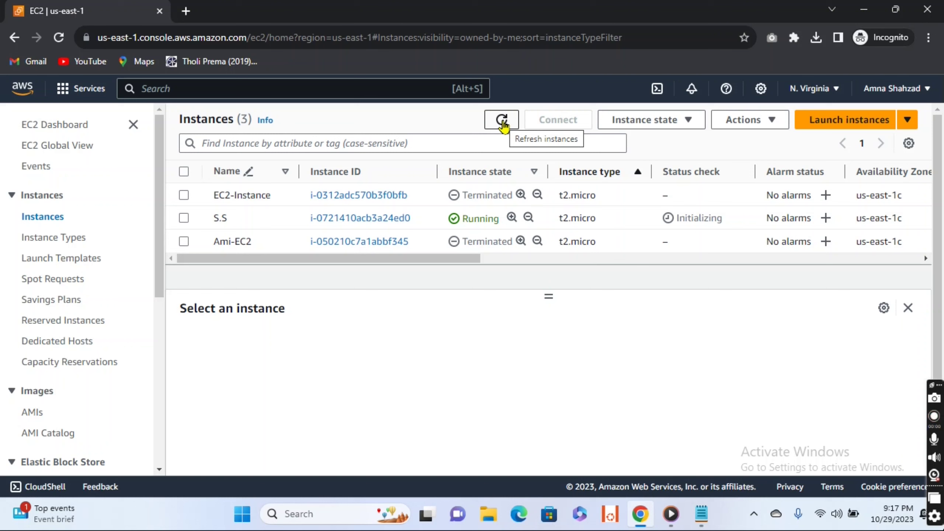
{"action": "left_click", "coordinate": [502, 122]}
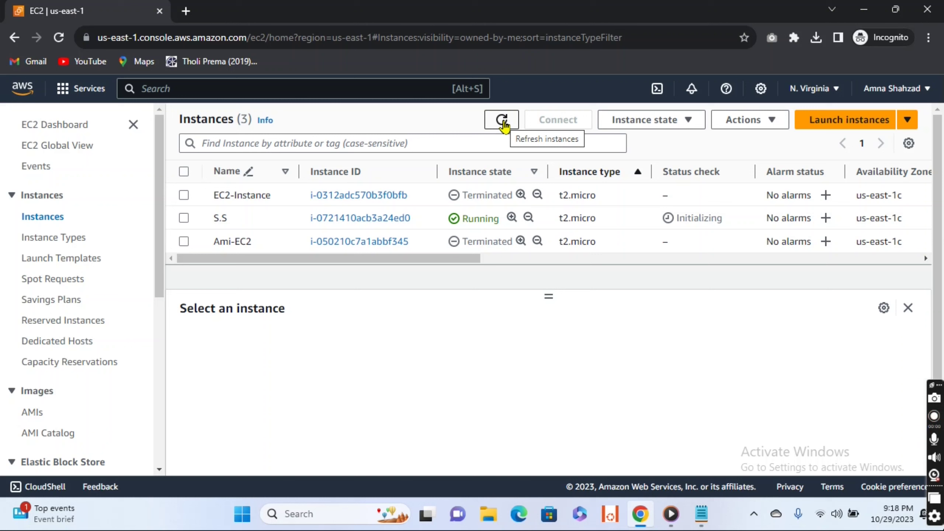
{"action": "left_click", "coordinate": [504, 123]}
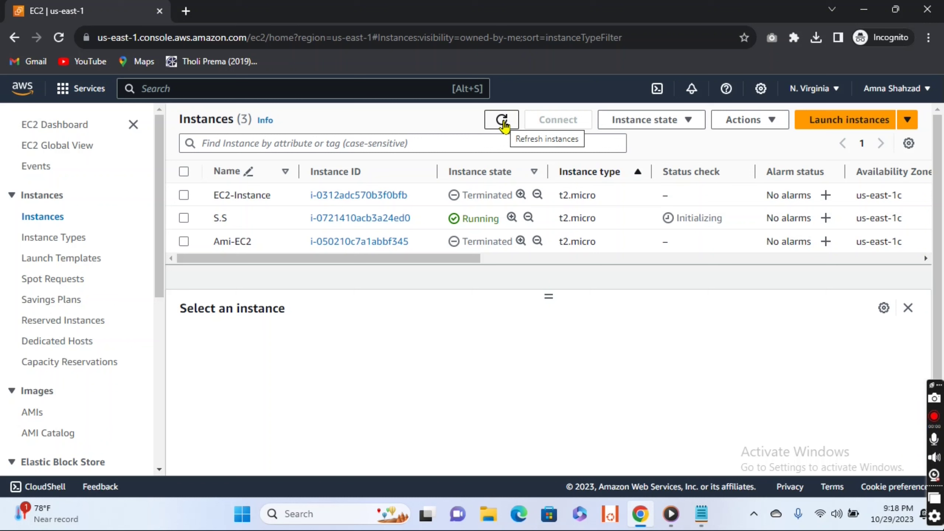
{"action": "left_click", "coordinate": [503, 122]}
{"action": "left_click_drag", "start_coordinate": [728, 222], "coordinate": [660, 229]}
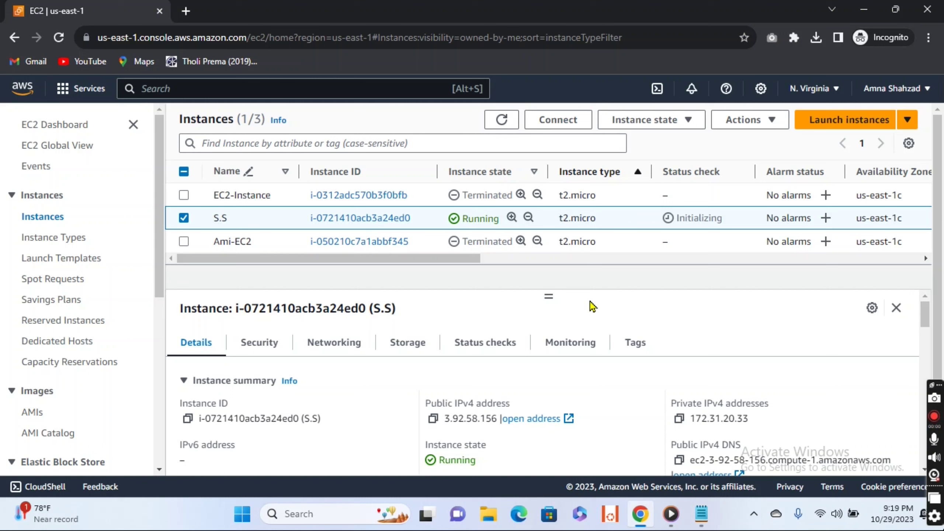
{"action": "left_click", "coordinate": [502, 121]}
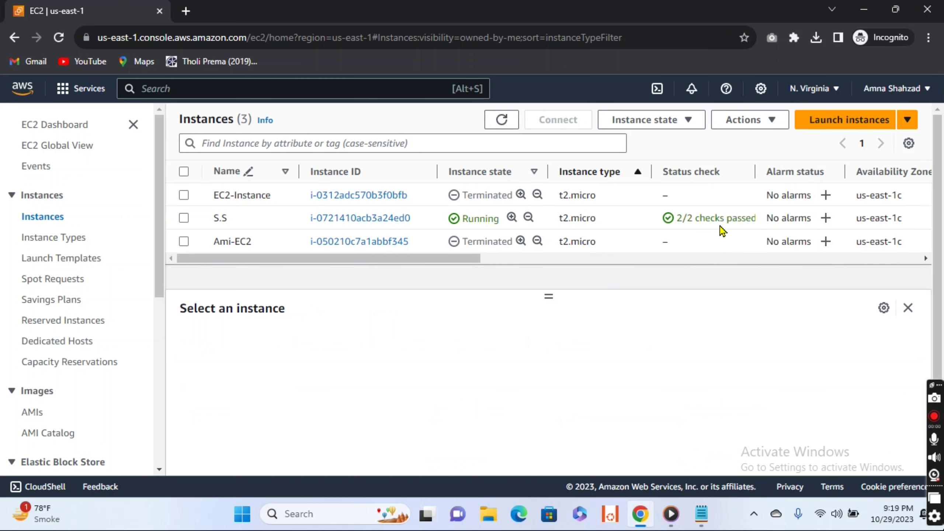
Step: Open the RDP client connection options for the S.S instance and download its remote desktop file
{"action": "left_click", "coordinate": [184, 218]}
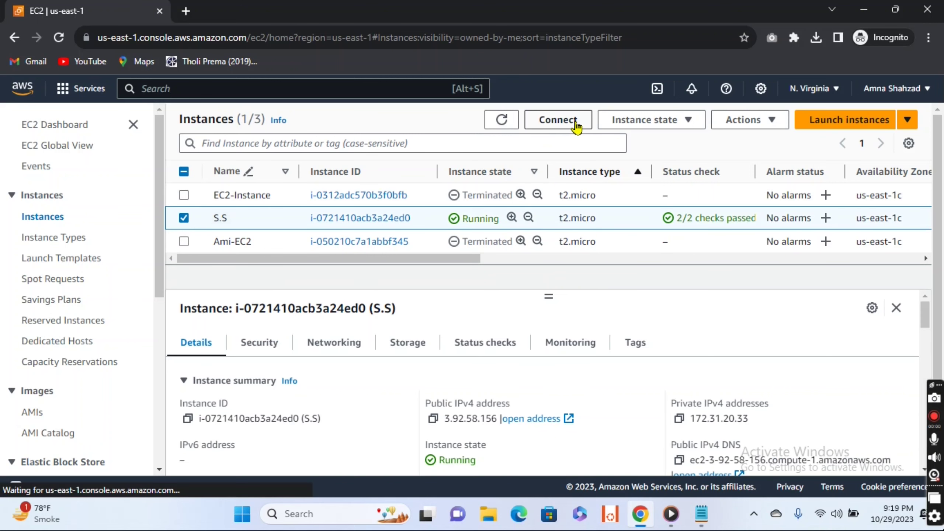
{"action": "left_click", "coordinate": [575, 123]}
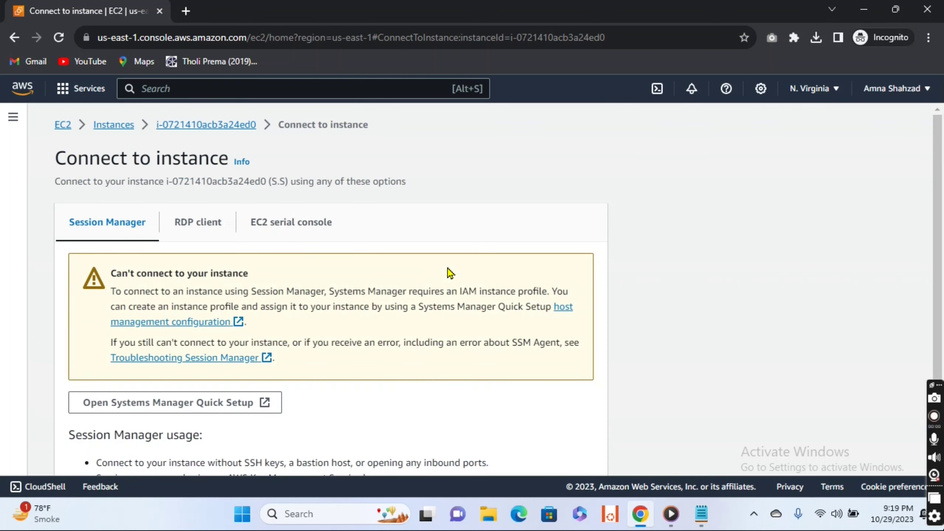
{"action": "left_click", "coordinate": [189, 229]}
{"action": "scroll", "coordinate": [481, 253], "scroll_direction": "down", "scroll_amount": 5}
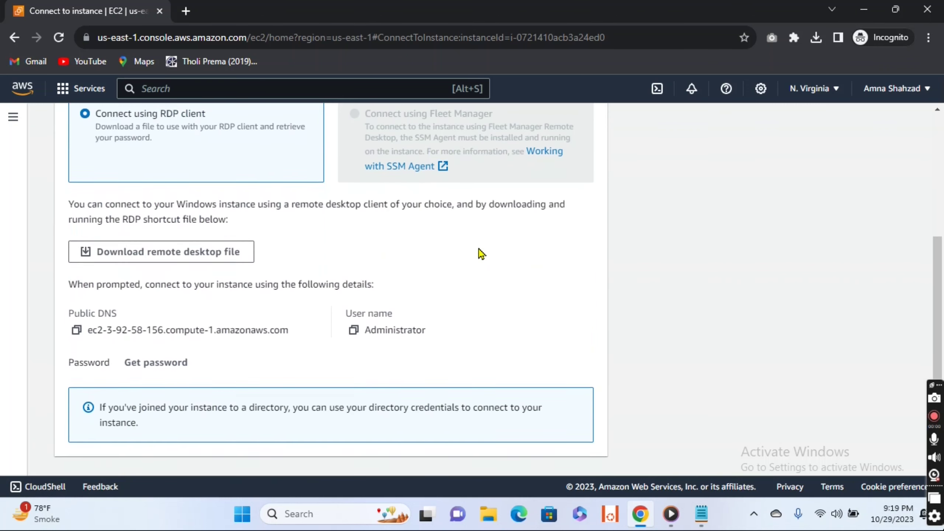
{"action": "left_click", "coordinate": [169, 252]}
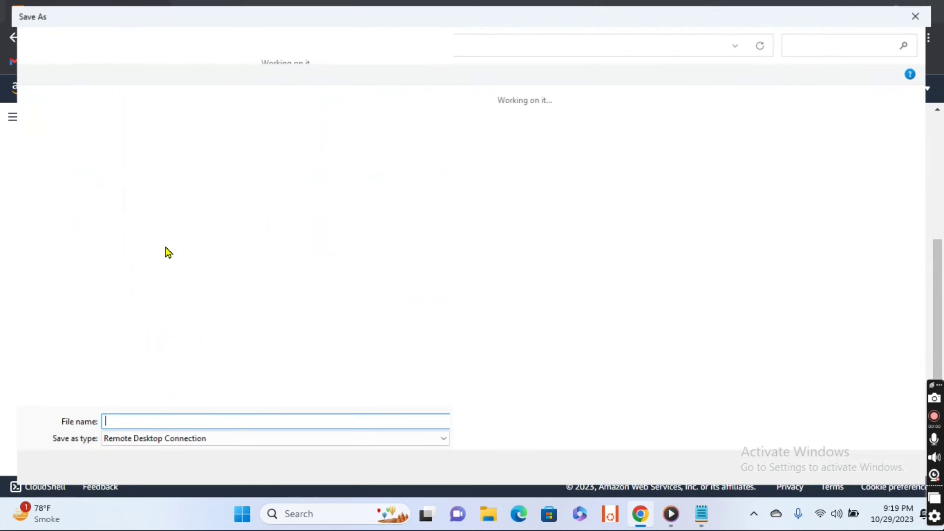
{"action": "left_click", "coordinate": [819, 475]}
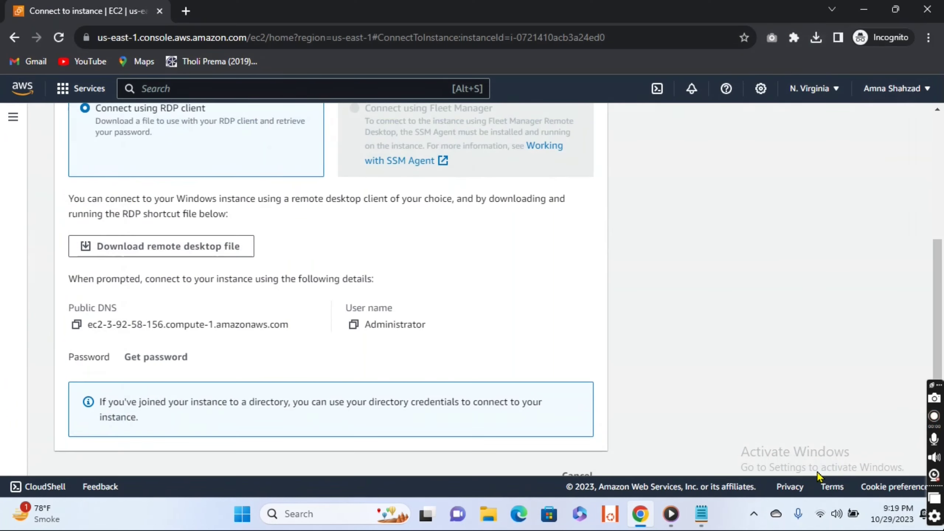
Step: Request the S.S instance's Windows password, read the page and return to the instances list
{"action": "left_click", "coordinate": [159, 358]}
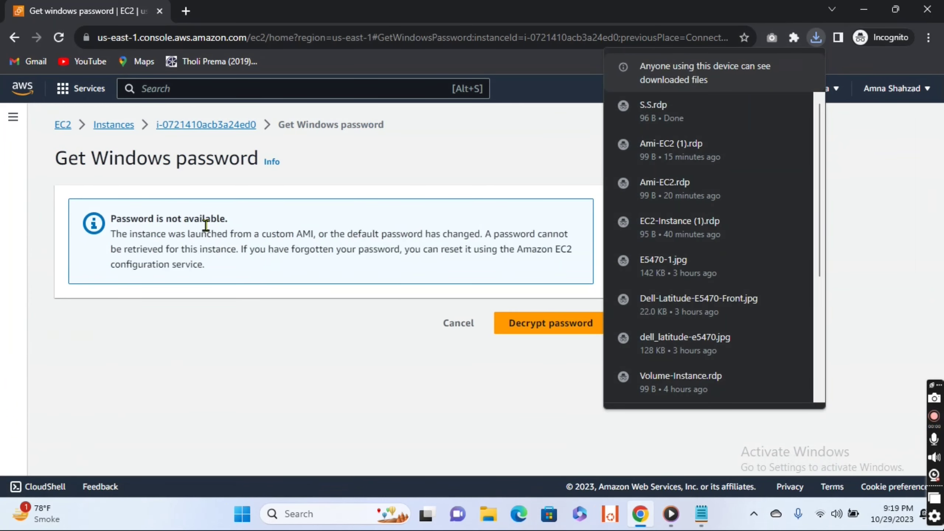
{"action": "left_click", "coordinate": [351, 372]}
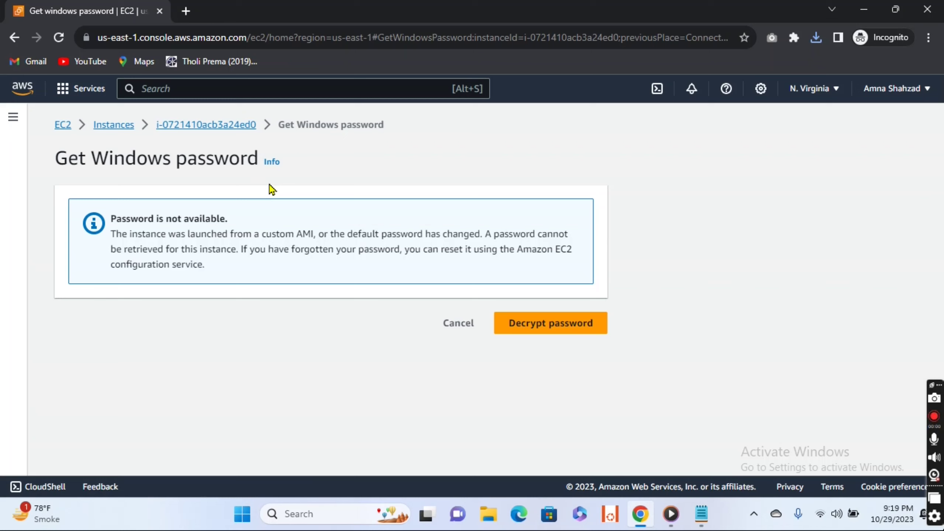
{"action": "left_click", "coordinate": [113, 126]}
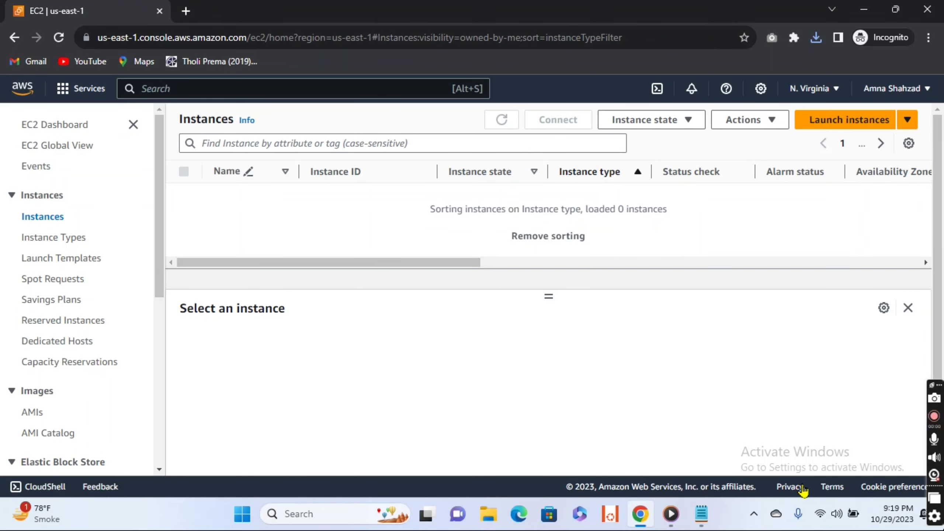
Step: Copy the saved password from Notepad and open the S.S remote desktop file from the Downloads folder in File Explorer
{"action": "key", "text": "alt+Tab"}
{"action": "left_click_drag", "start_coordinate": [681, 81], "coordinate": [491, 88]}
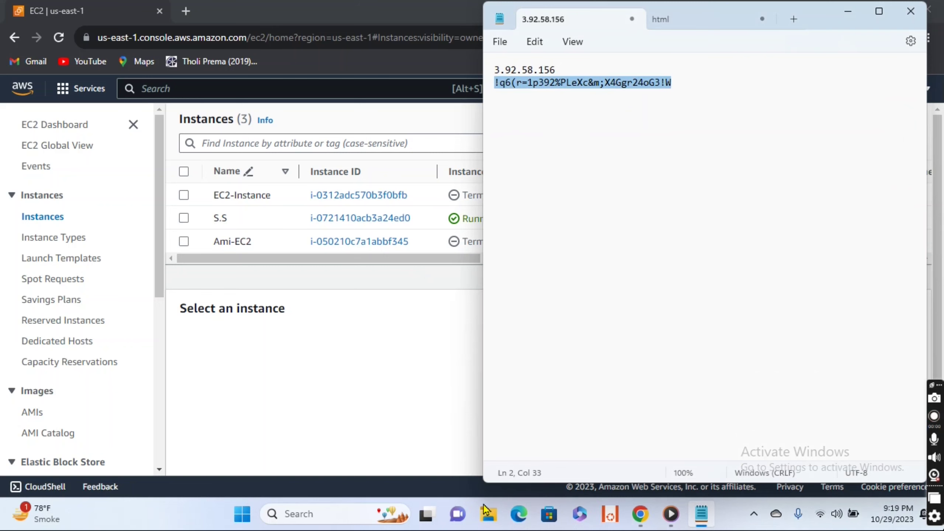
{"action": "left_click", "coordinate": [482, 519]}
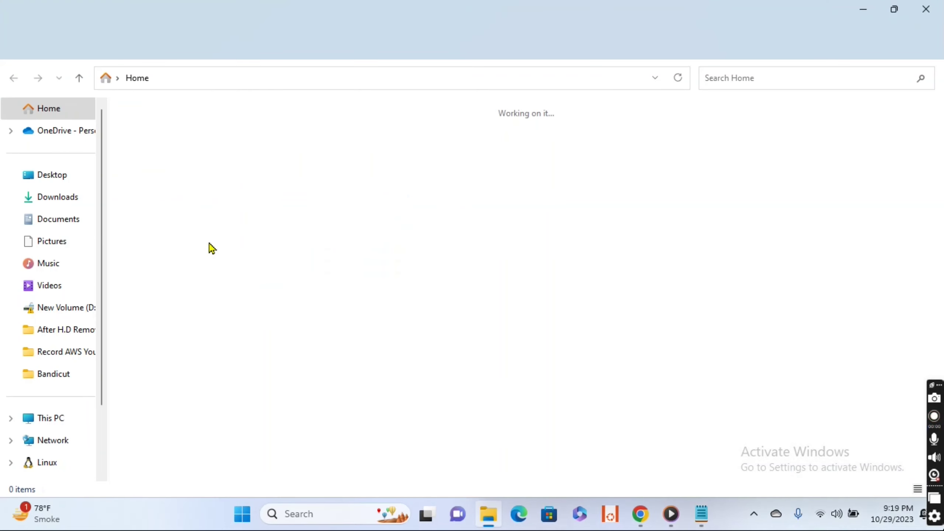
{"action": "left_click", "coordinate": [61, 204]}
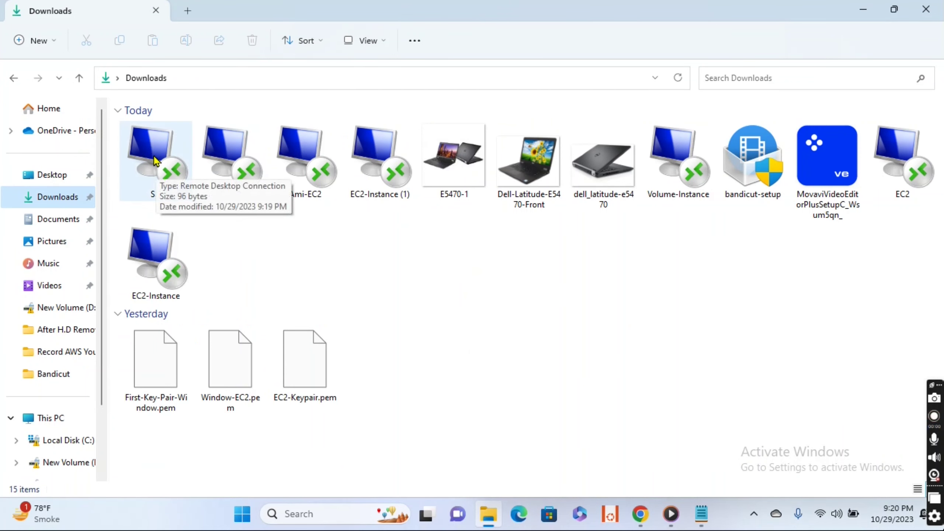
{"action": "left_click", "coordinate": [155, 159]}
{"action": "double_click", "coordinate": [154, 159]}
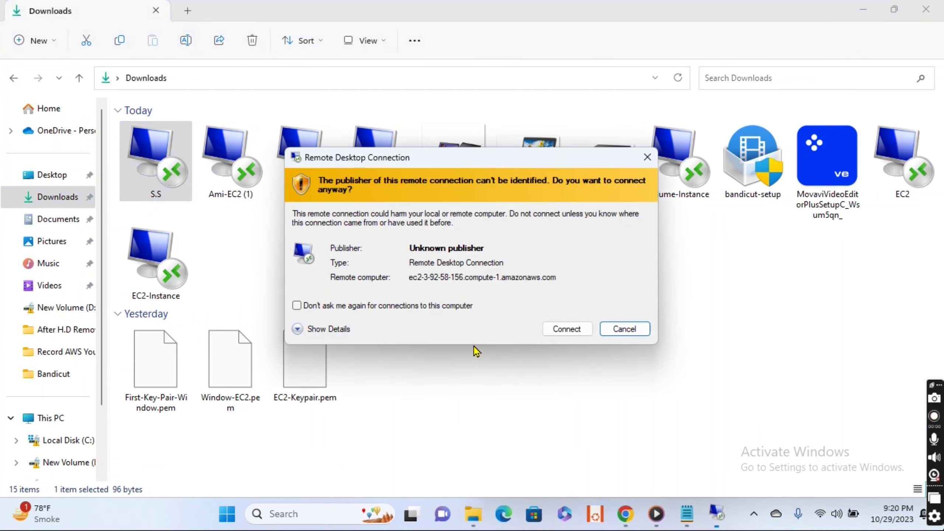
Step: Connect to the S.S machine with the Administrator password and open the recovered folder on its desktop
{"action": "left_click", "coordinate": [583, 331]}
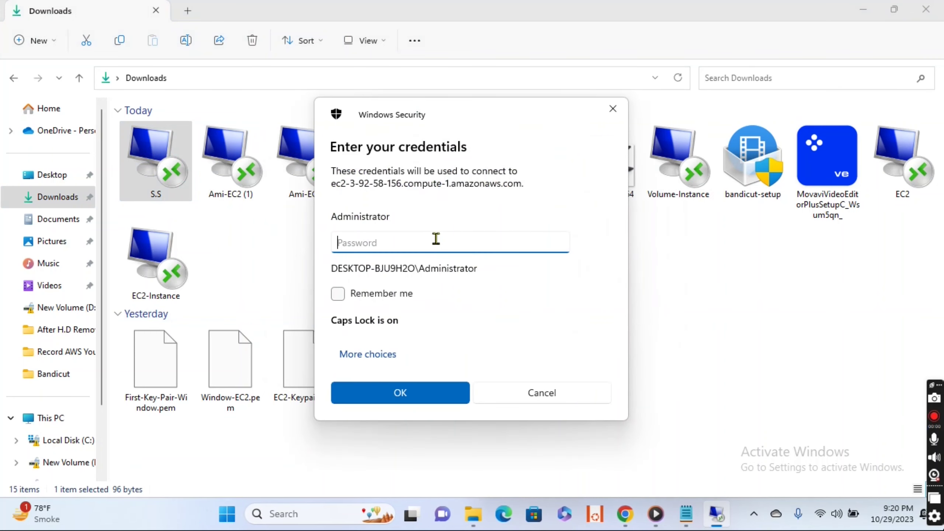
{"action": "key", "text": "ctrl+v"}
{"action": "left_click", "coordinate": [412, 403]}
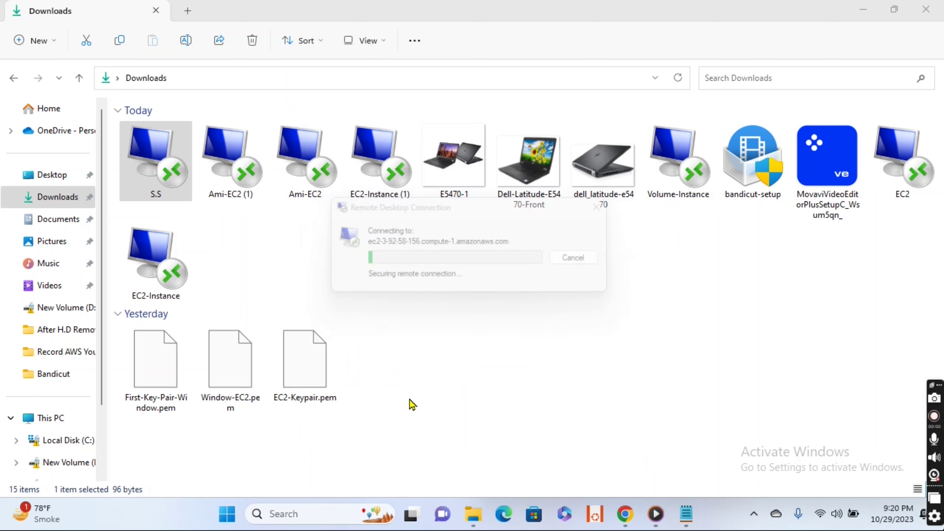
{"action": "left_click", "coordinate": [515, 366]}
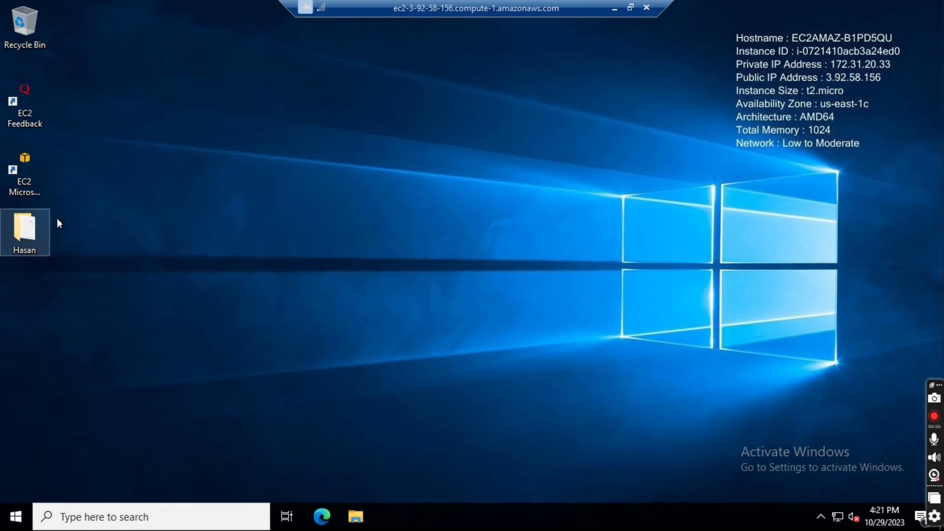
{"action": "double_click", "coordinate": [28, 238]}
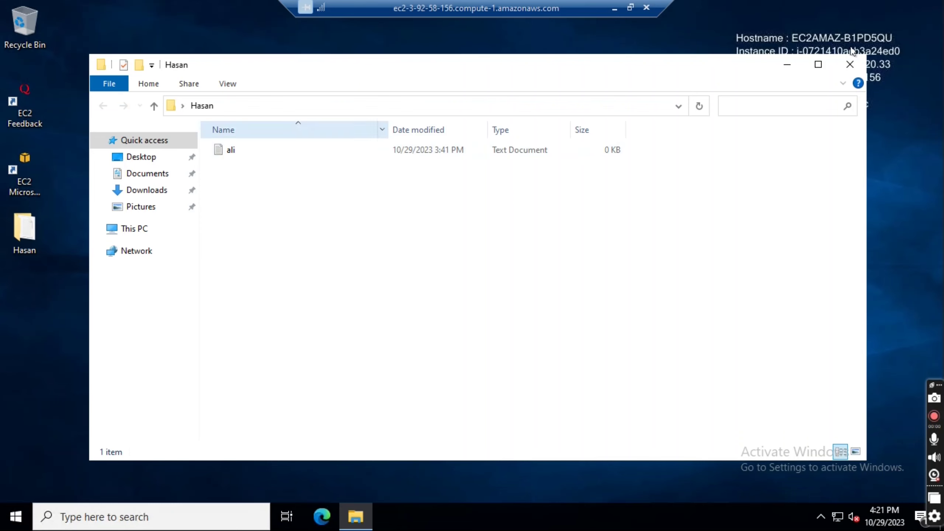
Step: Close the desktop folder, inspect the recovered folder on the remote machine's Local Disk (C:), and close File Explorer
{"action": "left_click", "coordinate": [850, 65]}
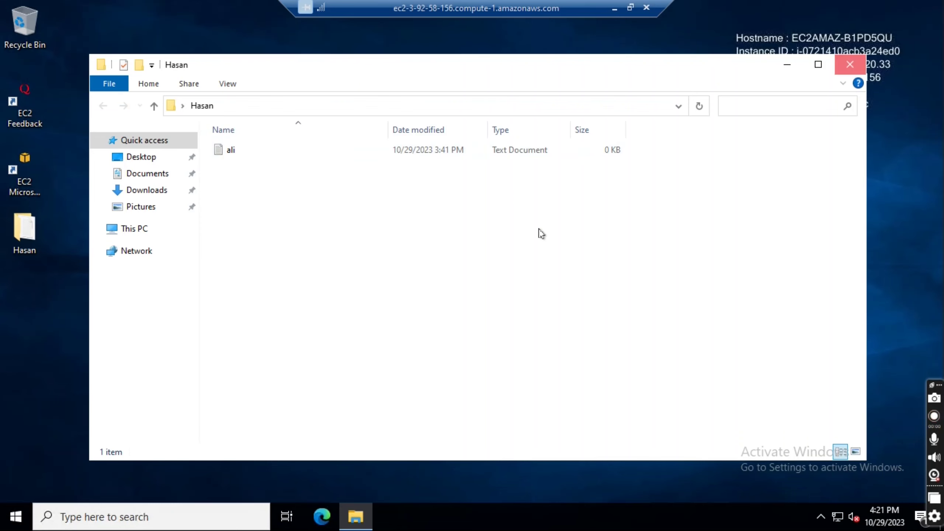
{"action": "left_click", "coordinate": [360, 517]}
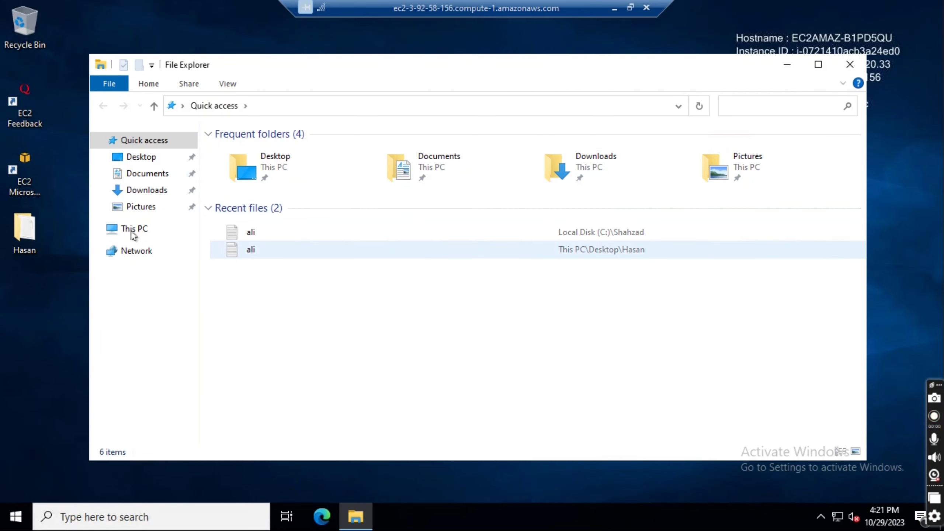
{"action": "left_click", "coordinate": [134, 228]}
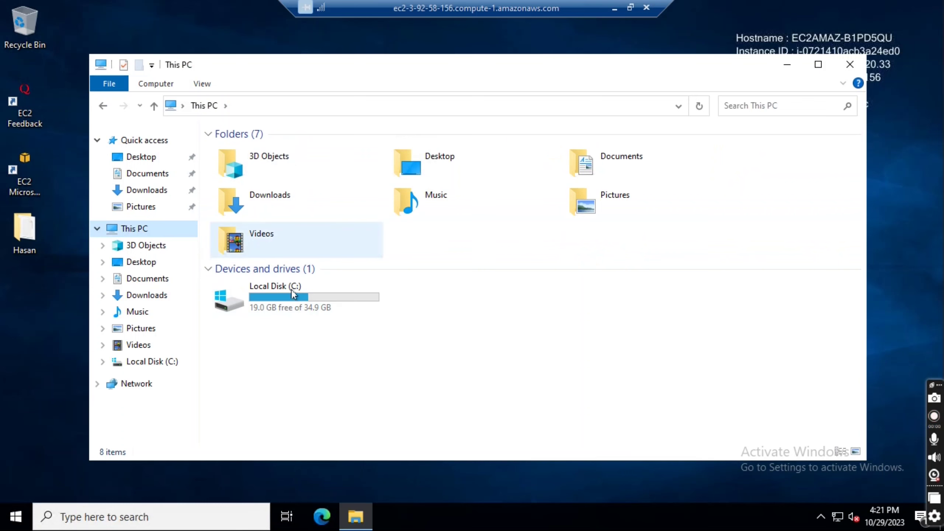
{"action": "double_click", "coordinate": [293, 294]}
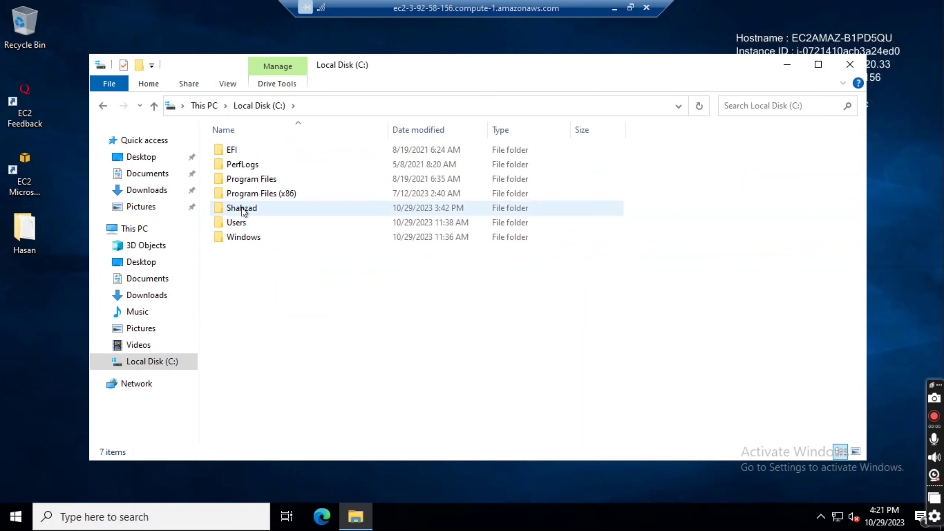
{"action": "double_click", "coordinate": [242, 209]}
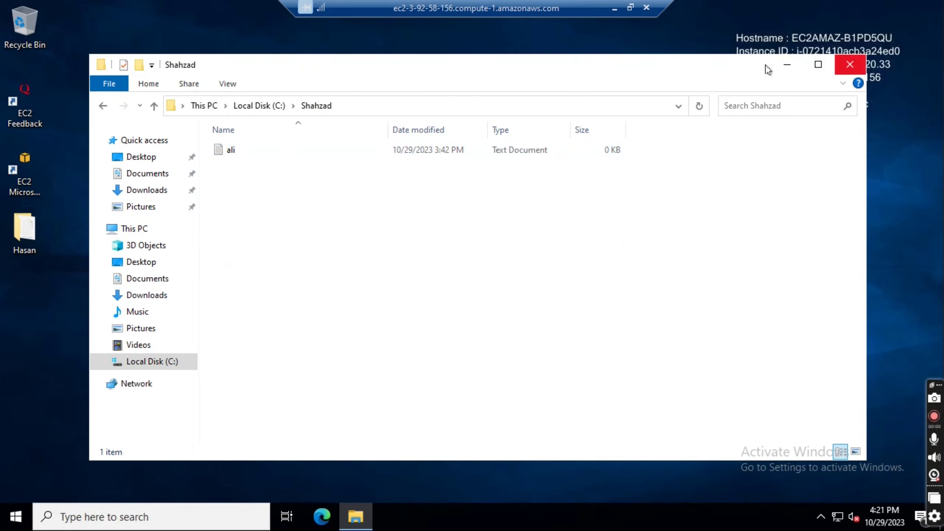
{"action": "left_click", "coordinate": [850, 64]}
Step: Disconnect the remote session and switch back to the EC2 instances list in Chrome
{"action": "left_click", "coordinate": [646, 8]}
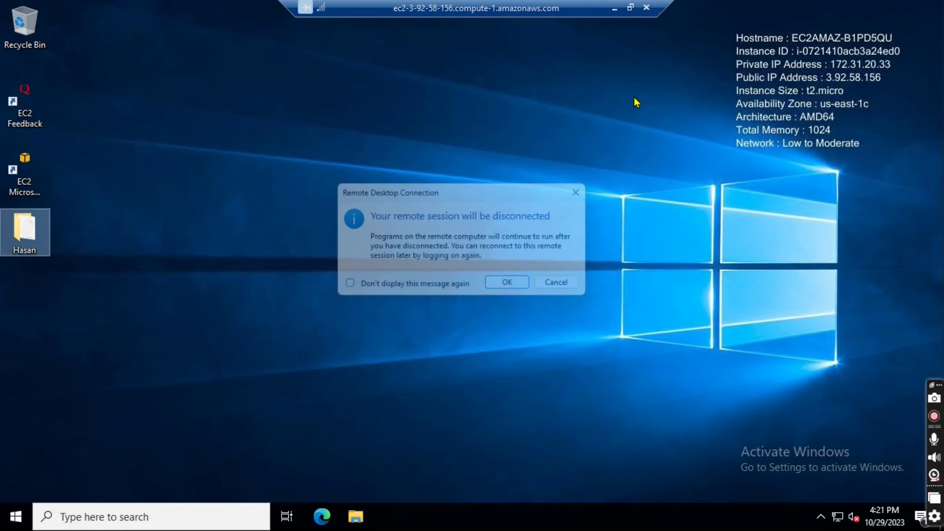
{"action": "left_click", "coordinate": [513, 294]}
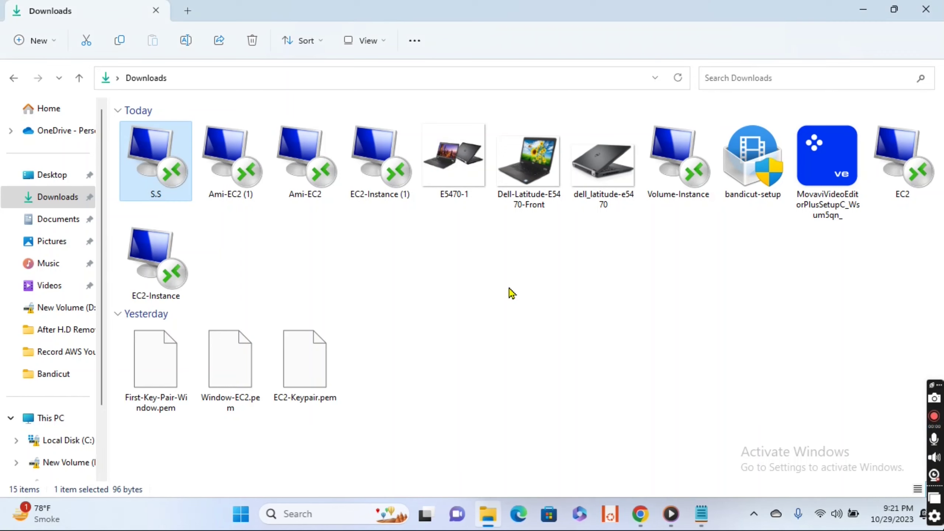
{"action": "mouse_move", "coordinate": [641, 514]}
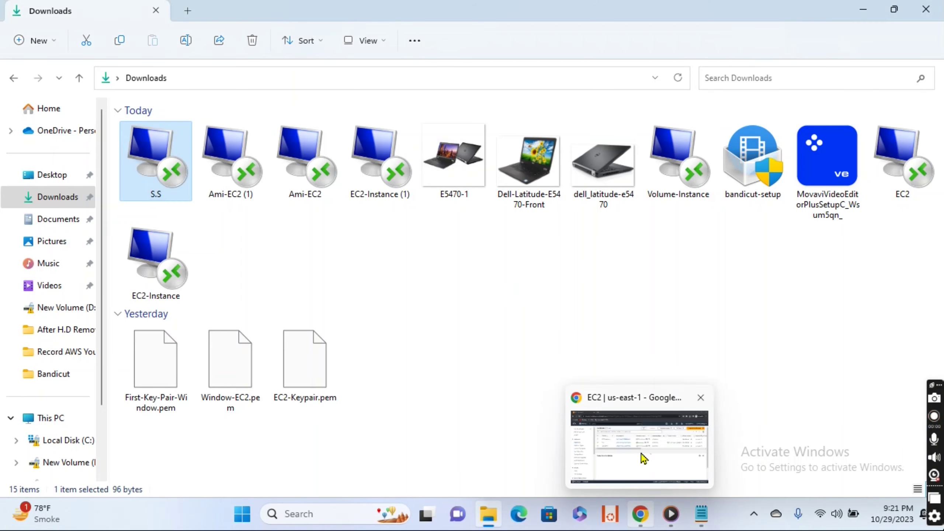
{"action": "left_click", "coordinate": [645, 456]}
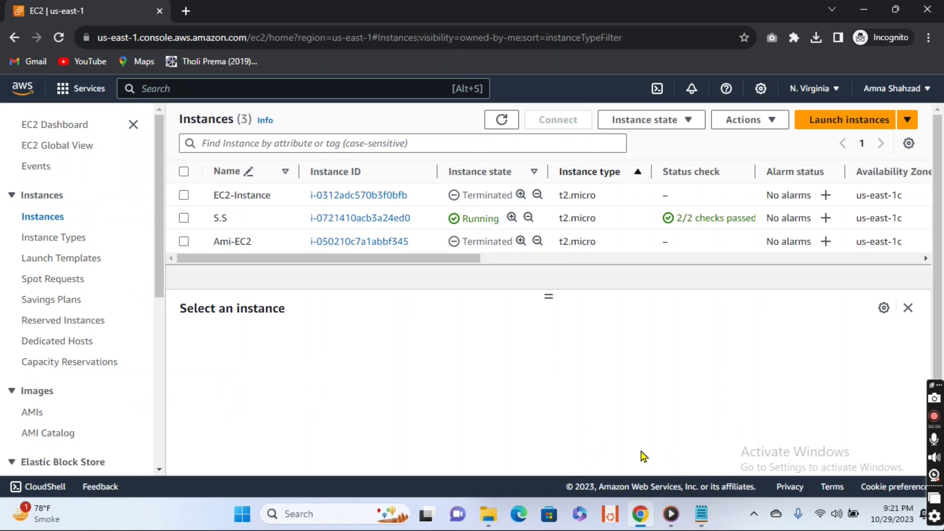
Step: Terminate the S.S instance, dismiss the notification and refresh the instances list
{"action": "left_click", "coordinate": [183, 219]}
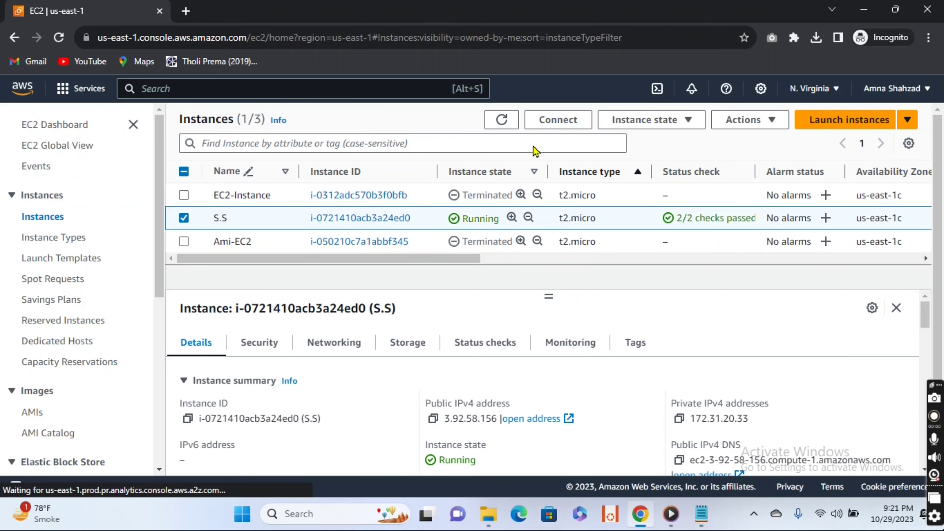
{"action": "left_click", "coordinate": [674, 125]}
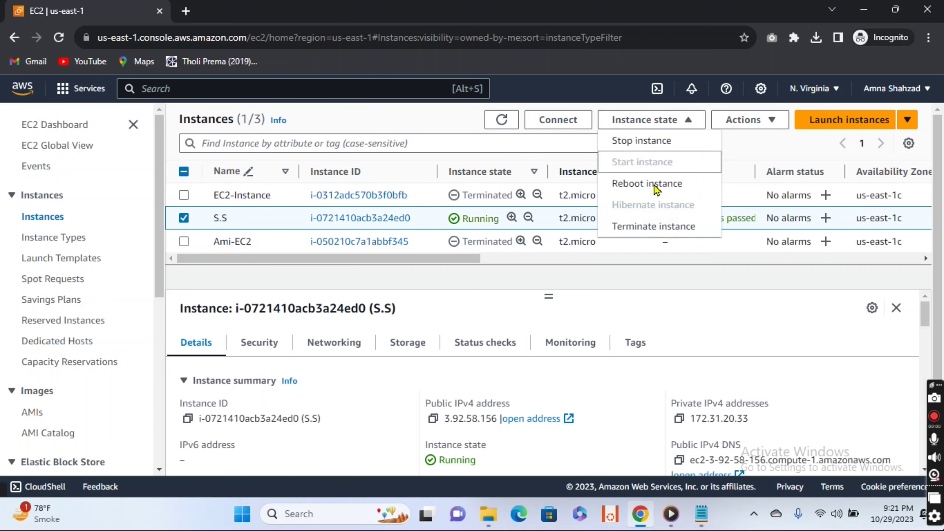
{"action": "left_click", "coordinate": [654, 227]}
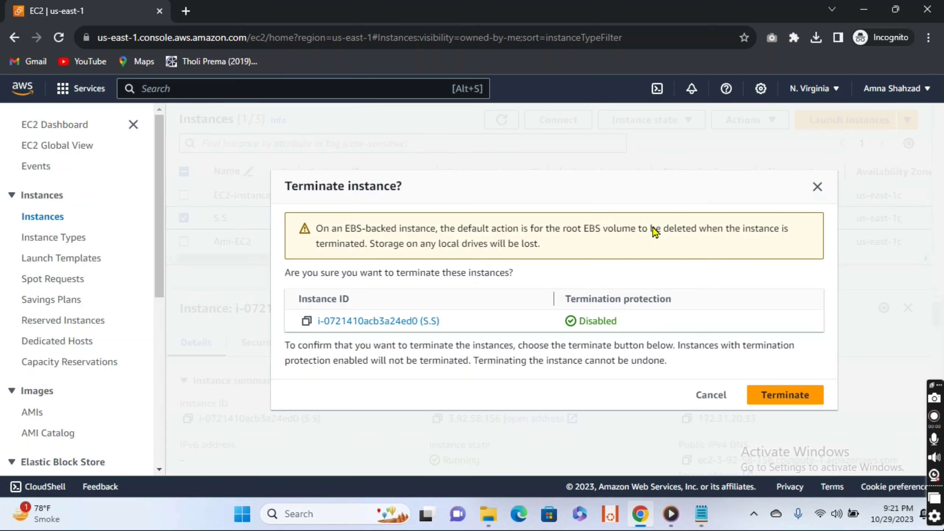
{"action": "left_click", "coordinate": [781, 398]}
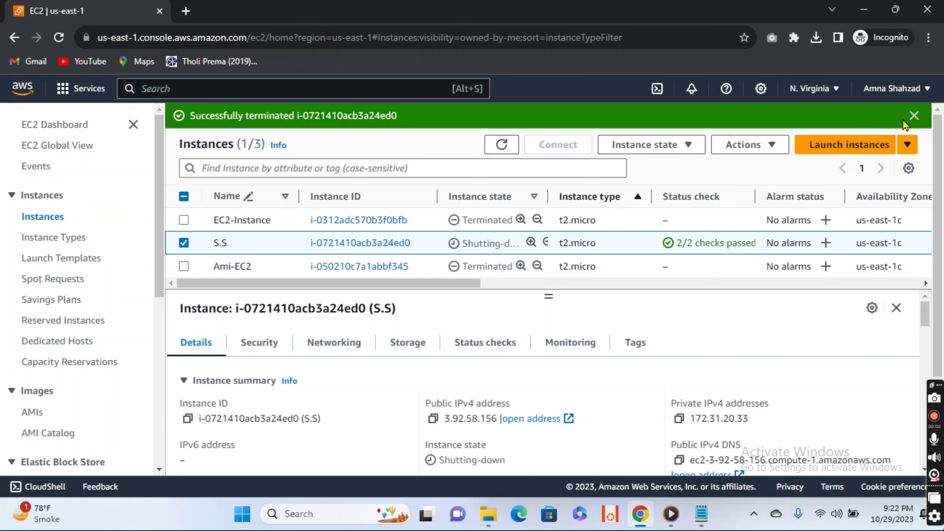
{"action": "left_click", "coordinate": [915, 117]}
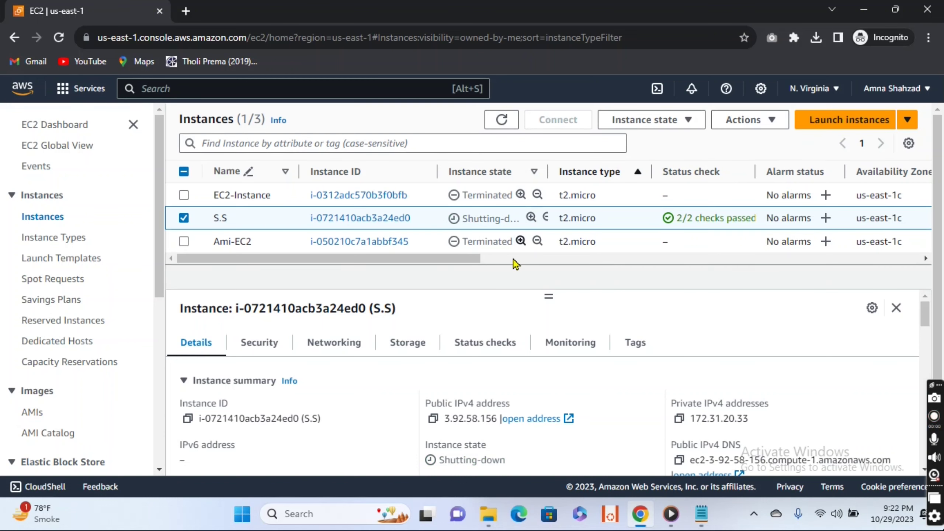
{"action": "left_click", "coordinate": [495, 123]}
Step: Deregister the S.S-Image AMI without deleting its associated snapshots, and refresh the AMI list
{"action": "left_click_drag", "start_coordinate": [160, 192], "coordinate": [160, 293]}
{"action": "left_click", "coordinate": [32, 241]}
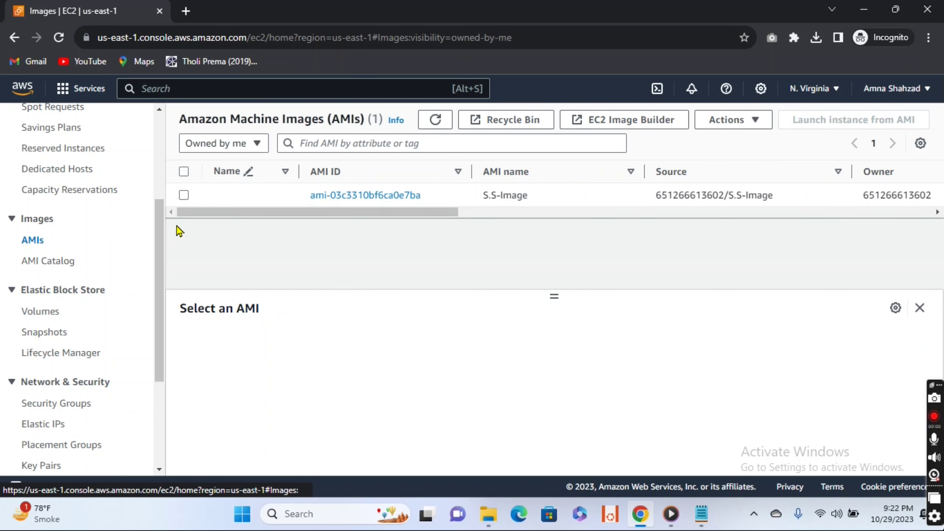
{"action": "left_click", "coordinate": [184, 194]}
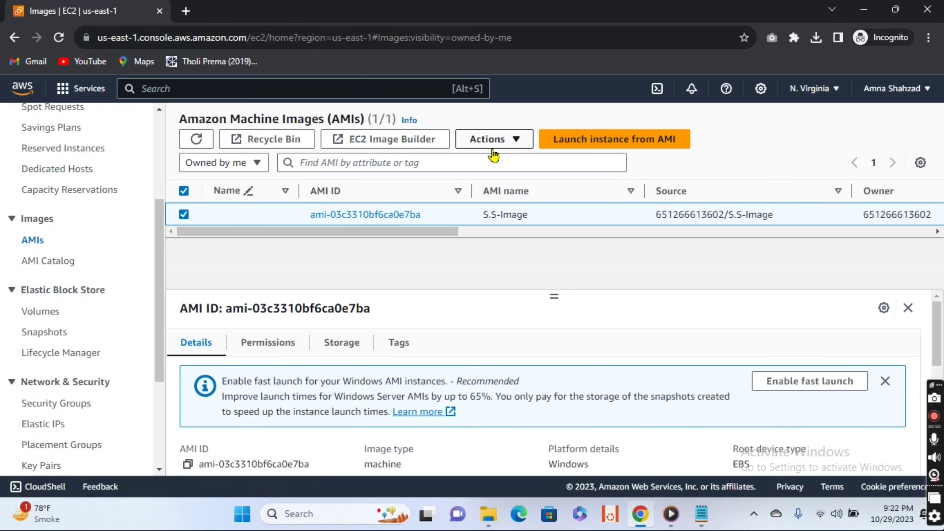
{"action": "left_click", "coordinate": [507, 140]}
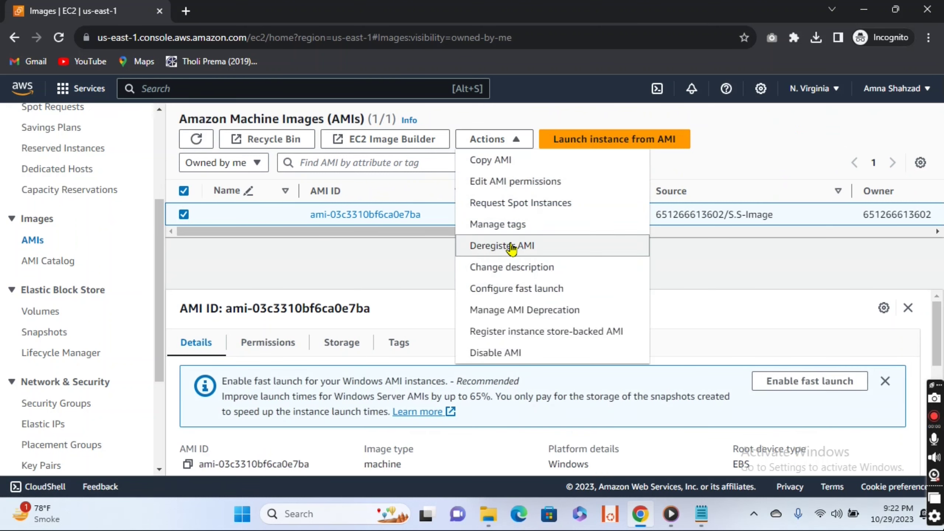
{"action": "left_click", "coordinate": [500, 247]}
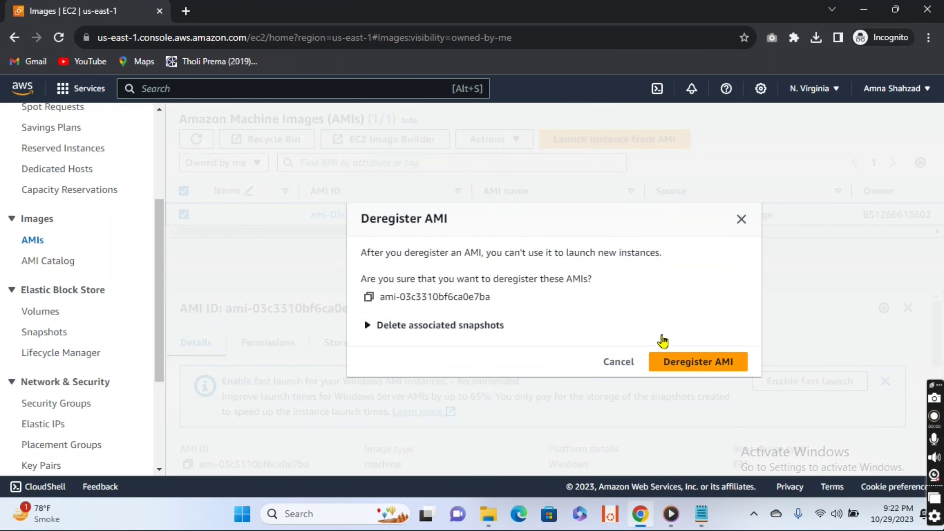
{"action": "left_click", "coordinate": [687, 362]}
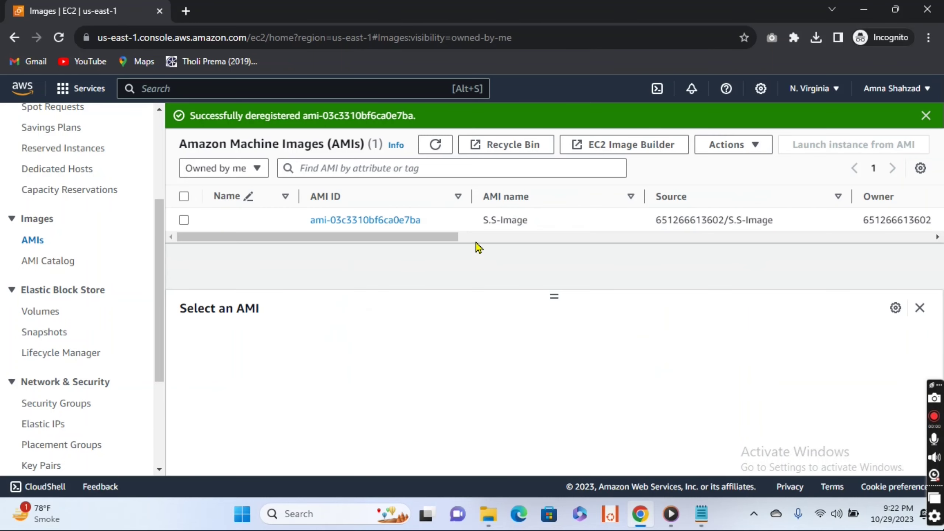
{"action": "left_click", "coordinate": [435, 149]}
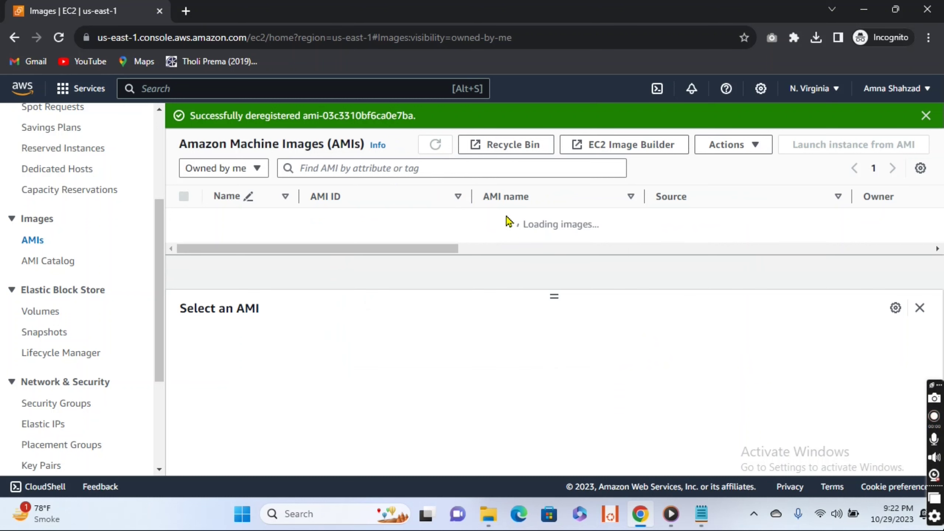
{"action": "left_click", "coordinate": [925, 116]}
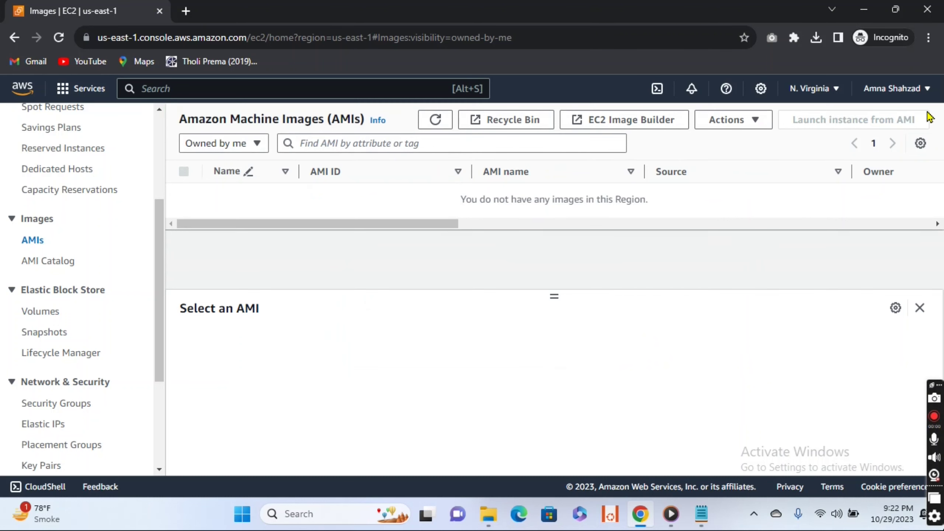
Step: Delete the 35 GiB snapshot left from the deregistered AMI and return to the instances list
{"action": "left_click_drag", "start_coordinate": [160, 219], "coordinate": [157, 295]}
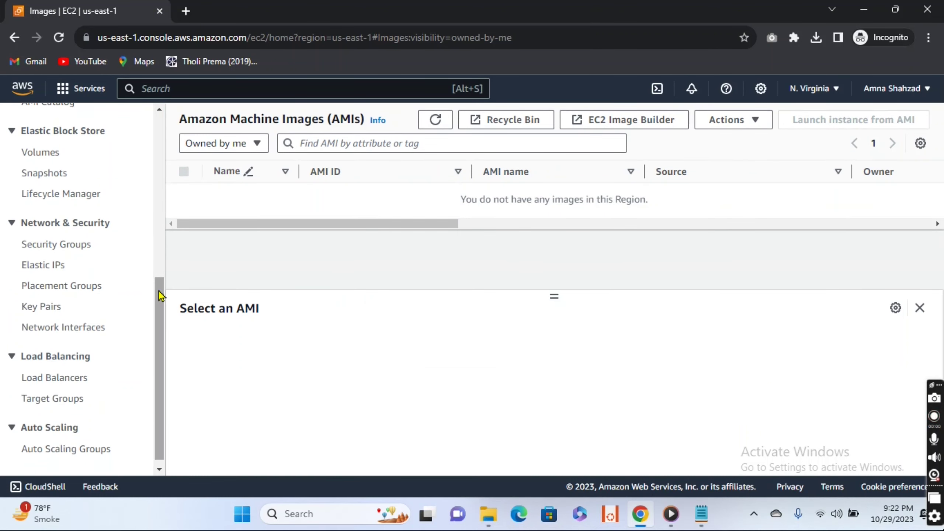
{"action": "left_click", "coordinate": [36, 182]}
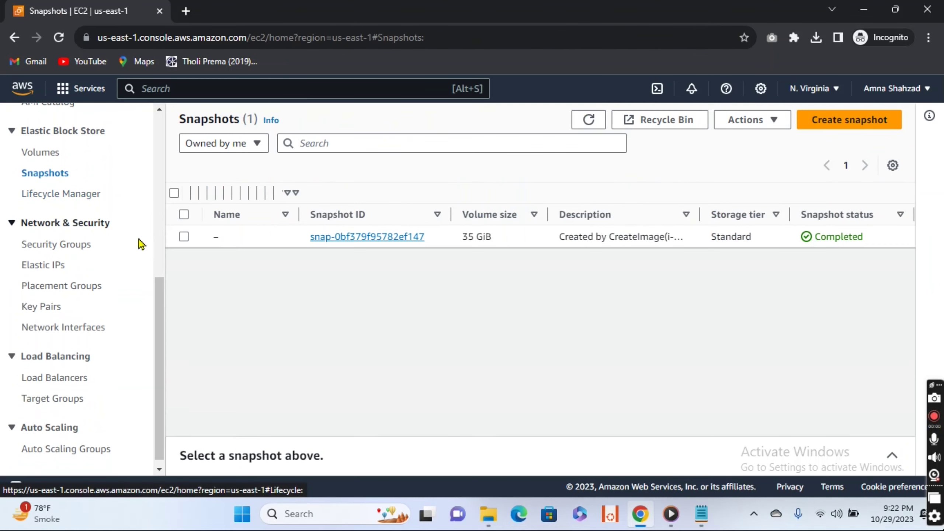
{"action": "left_click", "coordinate": [183, 192]}
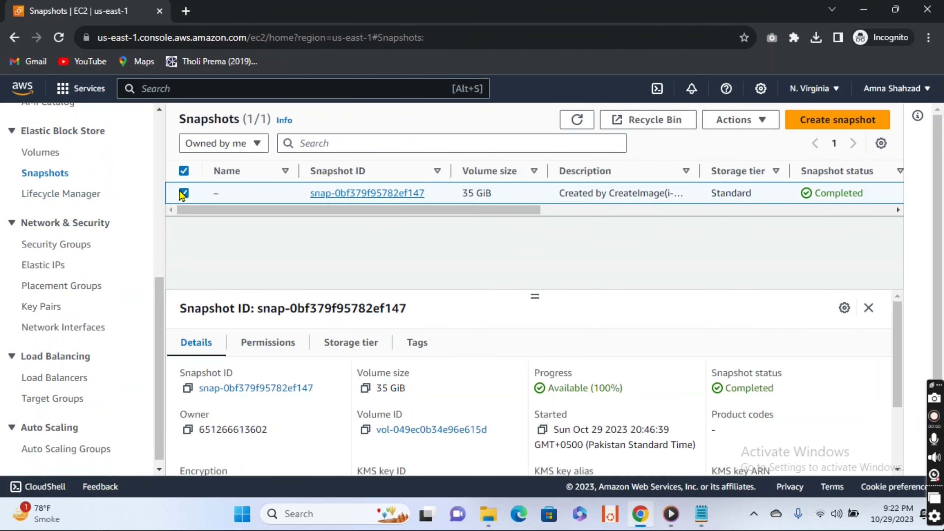
{"action": "left_click", "coordinate": [765, 123]}
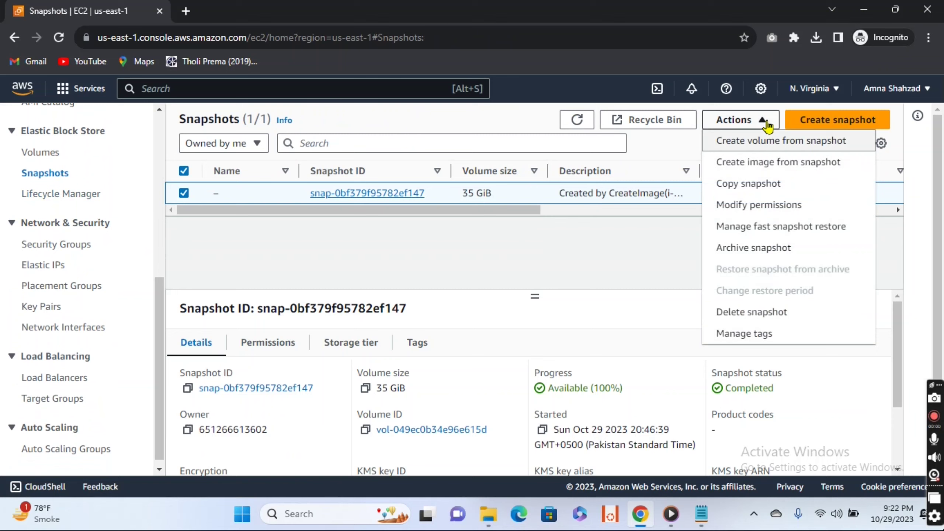
{"action": "left_click", "coordinate": [772, 313]}
{"action": "left_click", "coordinate": [717, 325]}
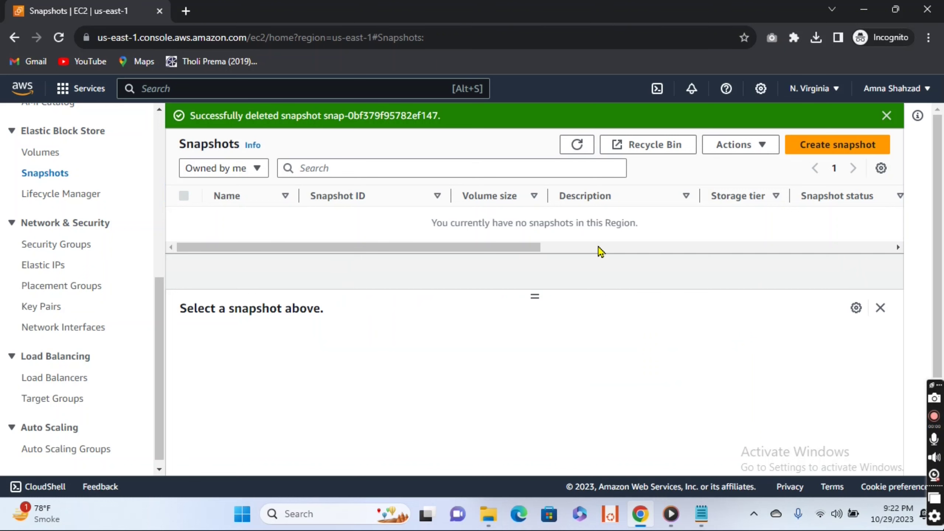
{"action": "left_click", "coordinate": [887, 116]}
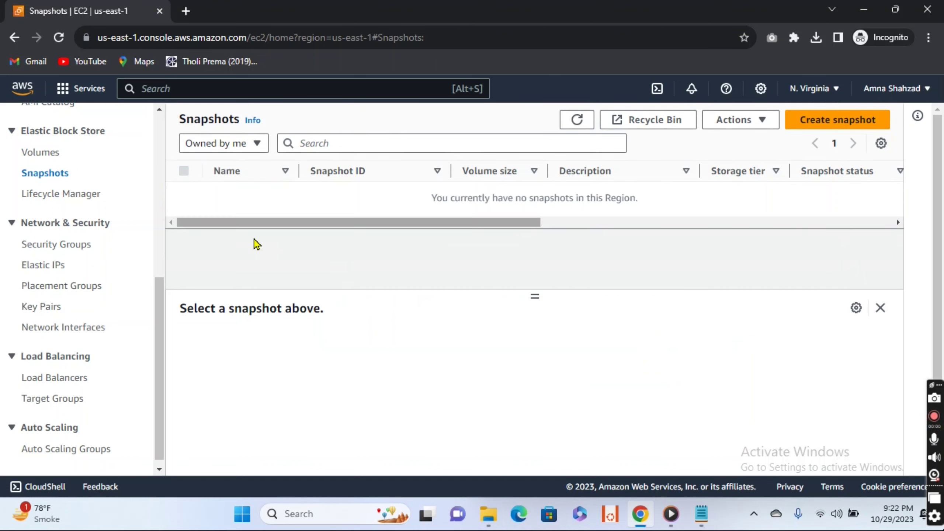
{"action": "left_click_drag", "start_coordinate": [160, 354], "coordinate": [166, 201]}
{"action": "left_click", "coordinate": [32, 218]}
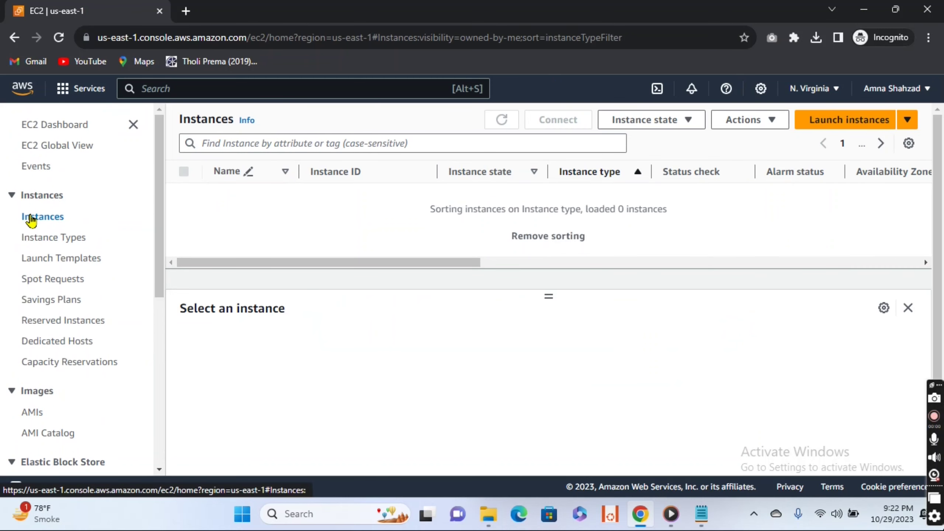